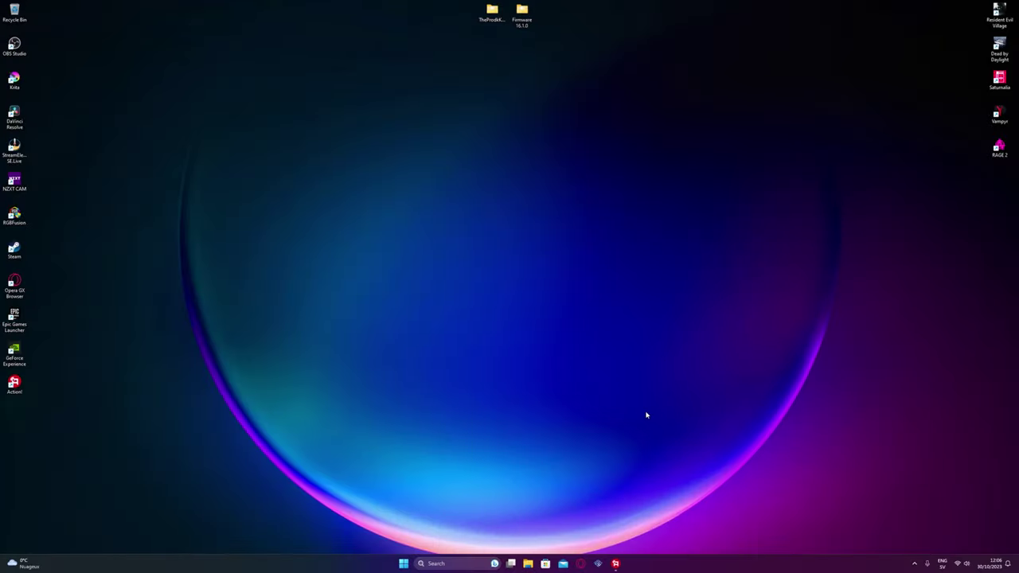
- Download the Windows x64 yuzu installer from yuzu-emu.org into the Downloads folder as yuzu_install, then close the browser
left_click(581, 564)
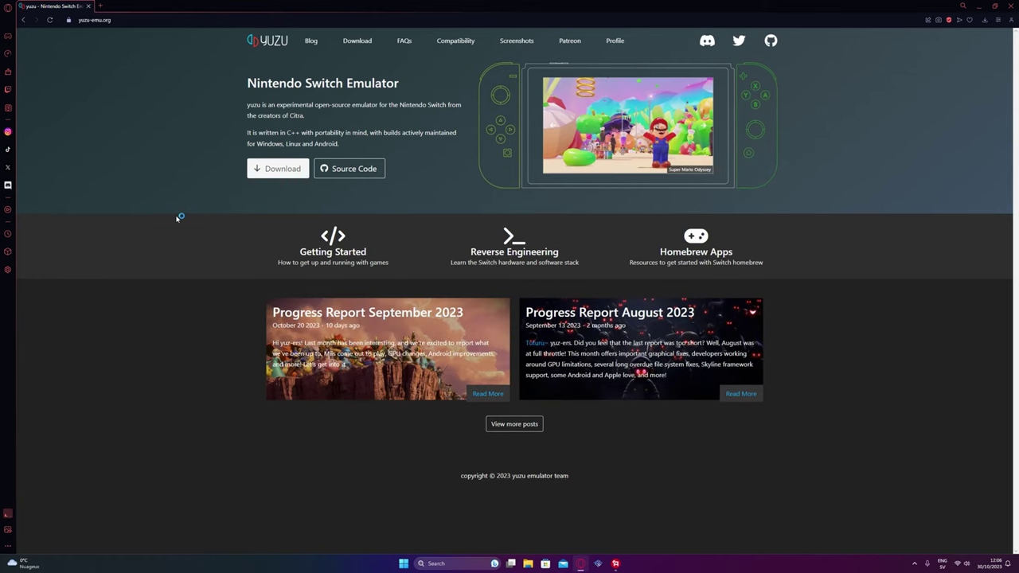
left_click(278, 172)
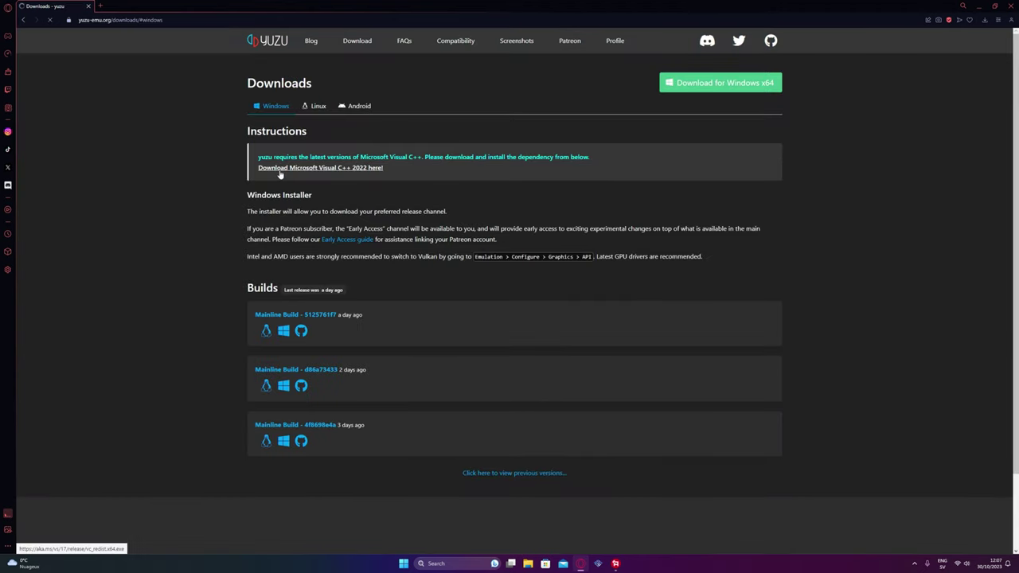
left_click(723, 83)
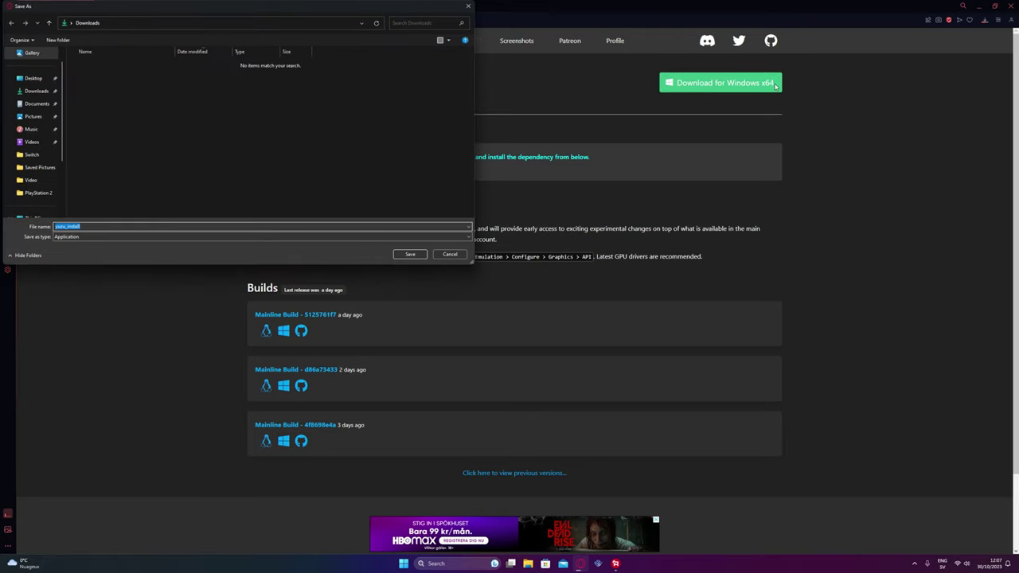
left_click(35, 91)
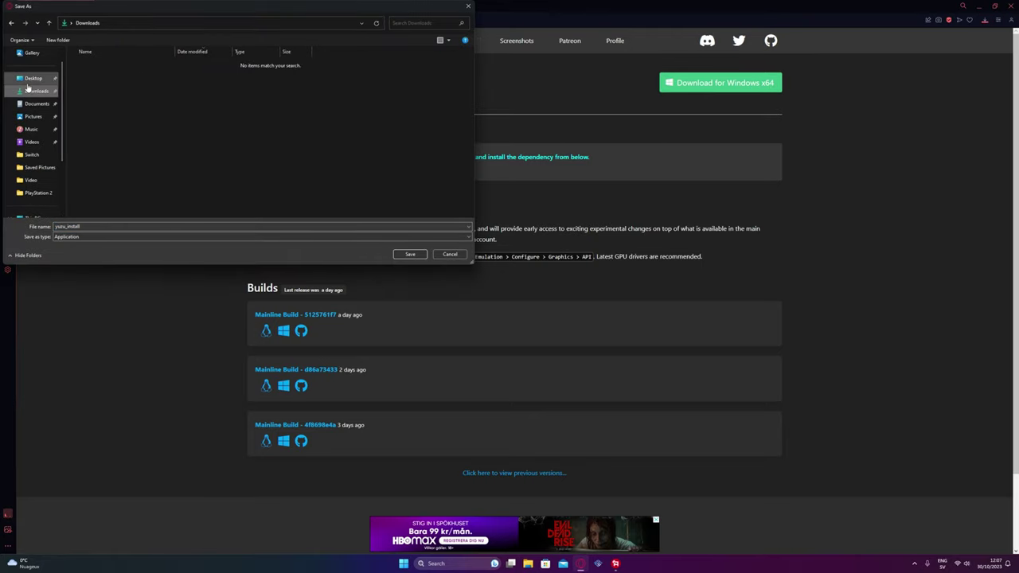
left_click(410, 254)
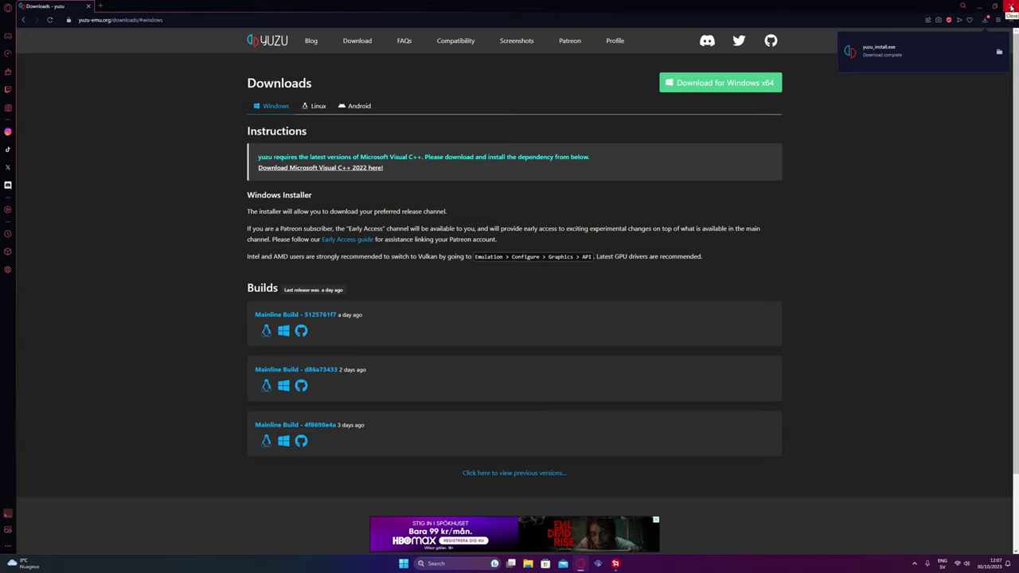
left_click(1012, 6)
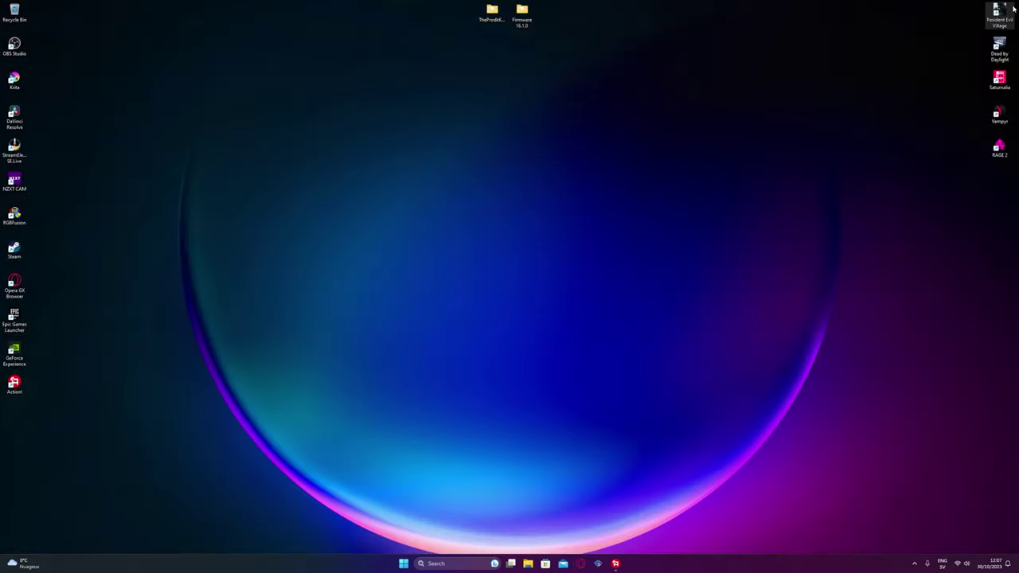
- Run yuzu_install from Downloads, install the yuzu package with a shortcut, and launch yuzu, dismissing the missing-keys warning
left_click(528, 564)
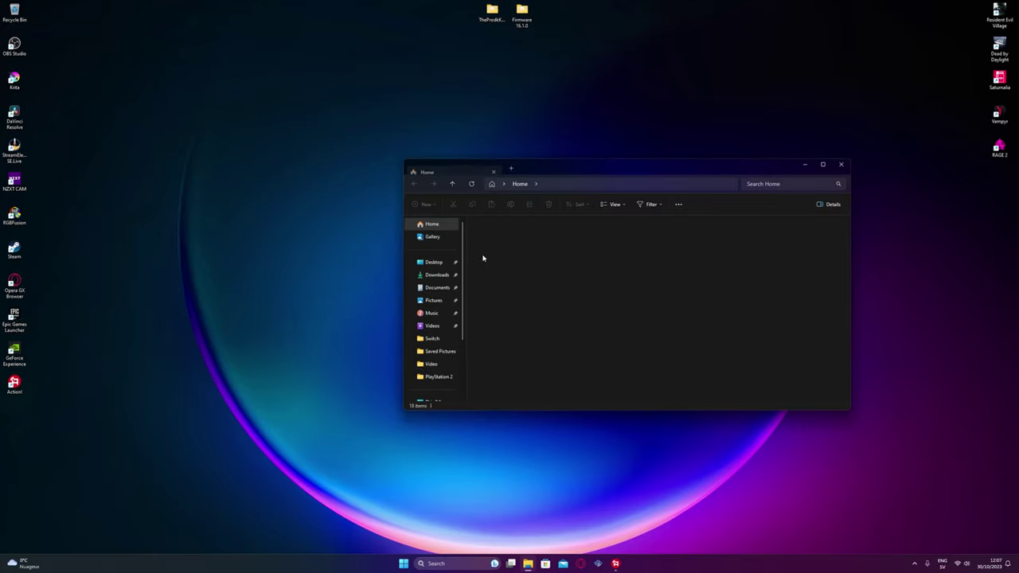
left_click(430, 275)
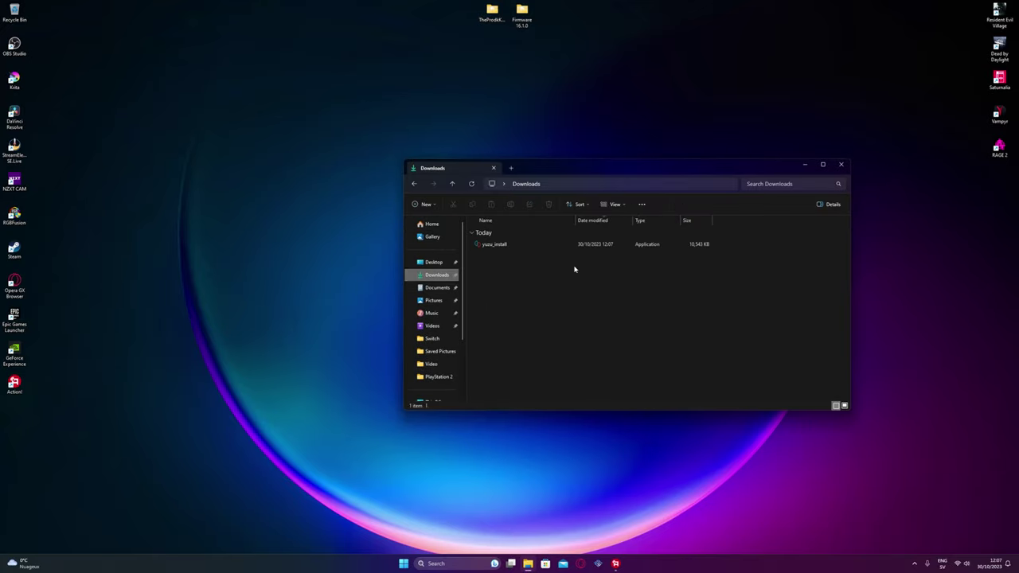
double_click(526, 248)
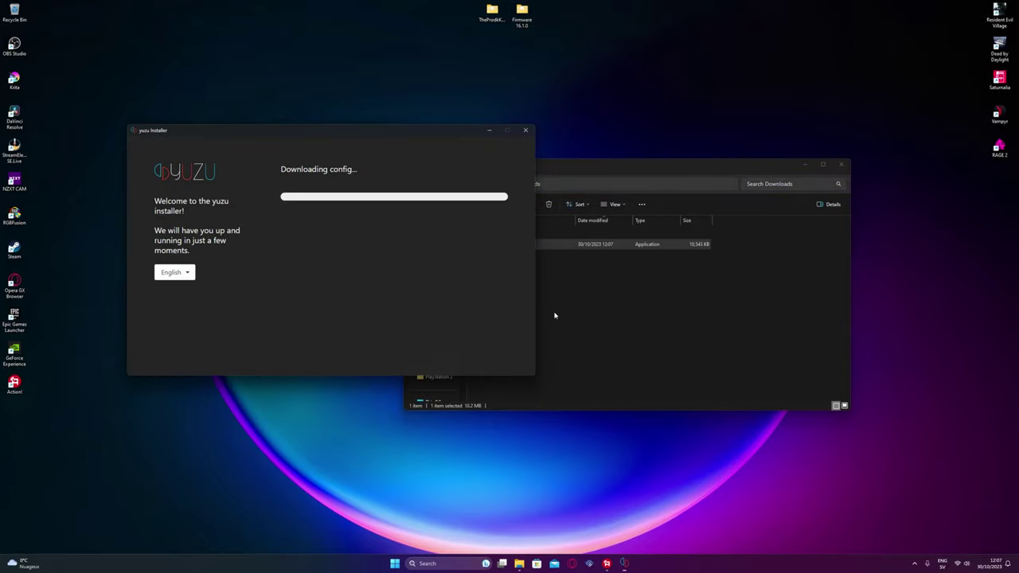
left_click(841, 164)
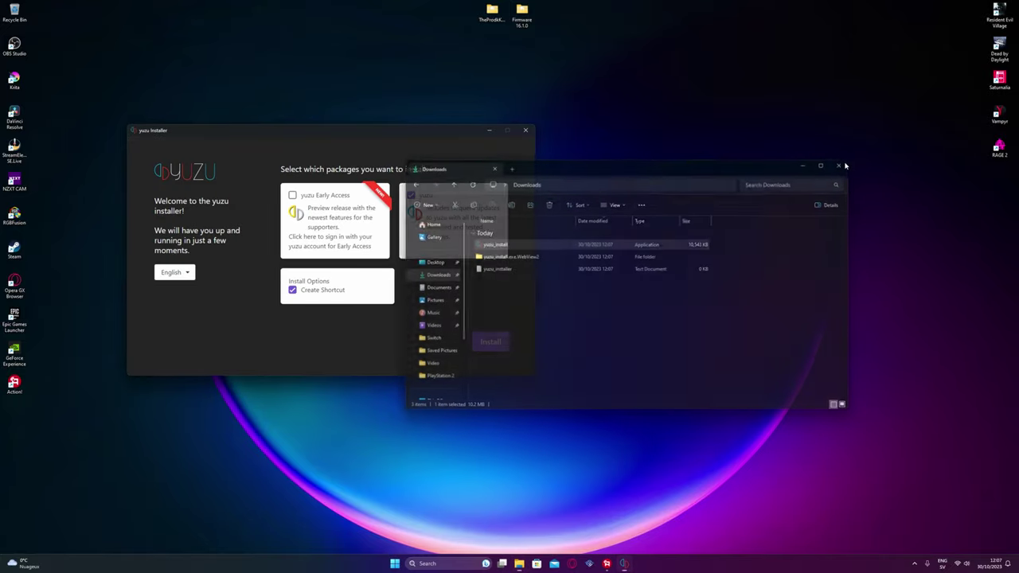
left_click_drag(418, 131, 578, 152)
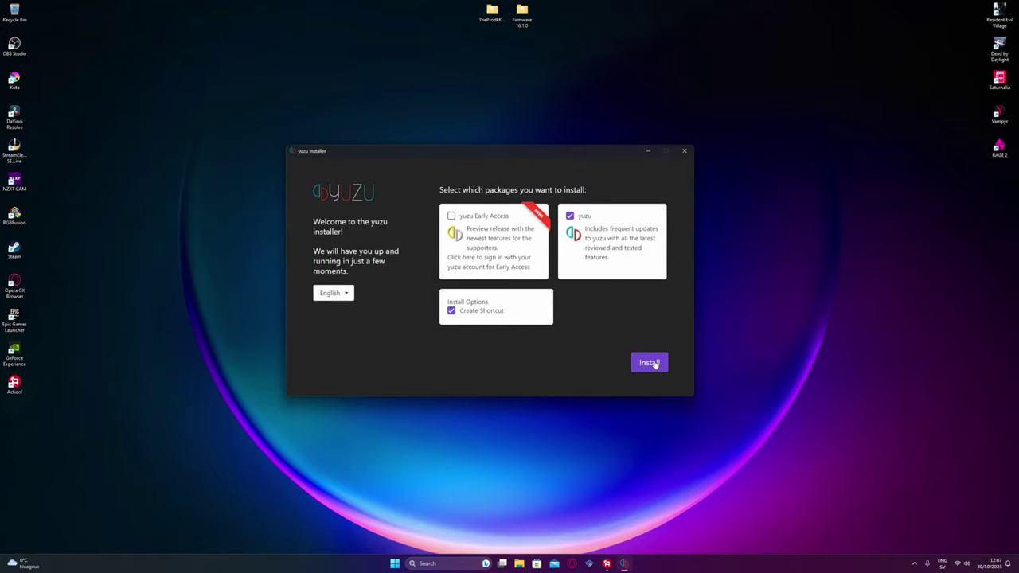
left_click(652, 363)
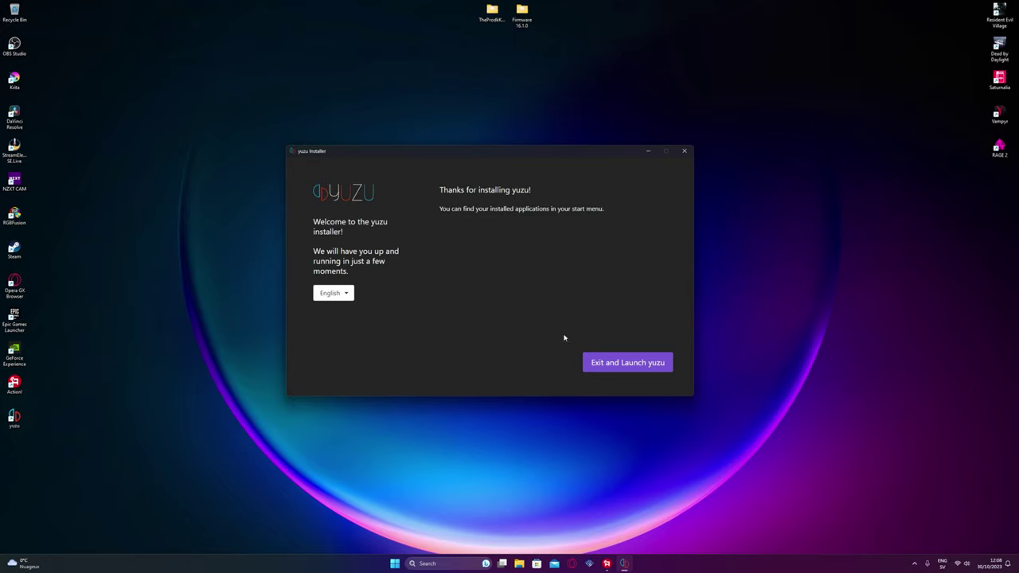
left_click(620, 364)
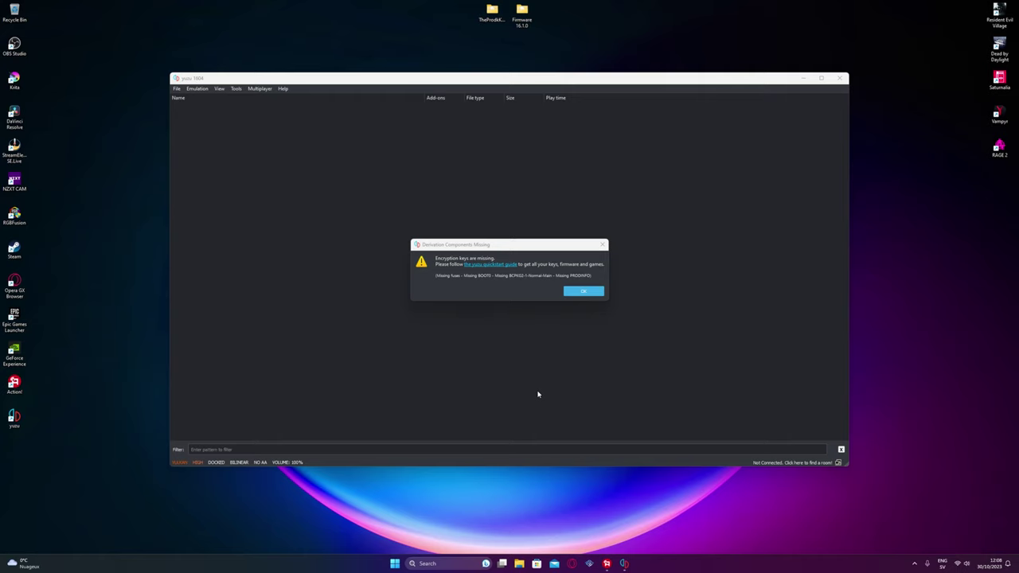
left_click(588, 293)
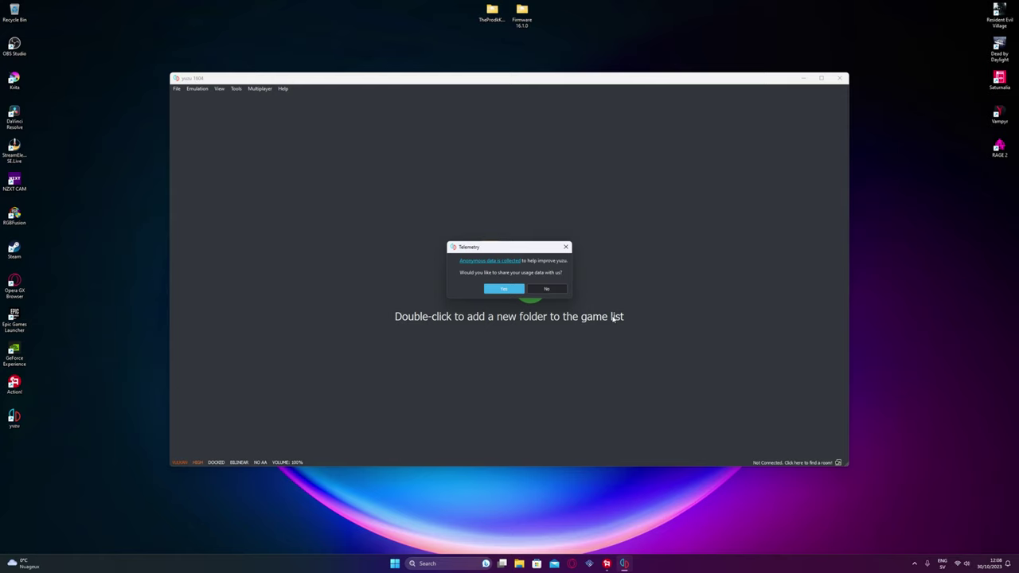
- Examine the contents of the TheProdkKeys.com-V16.1.0 and Firmware 16.1.0 folders on the desktop
left_click(492, 12)
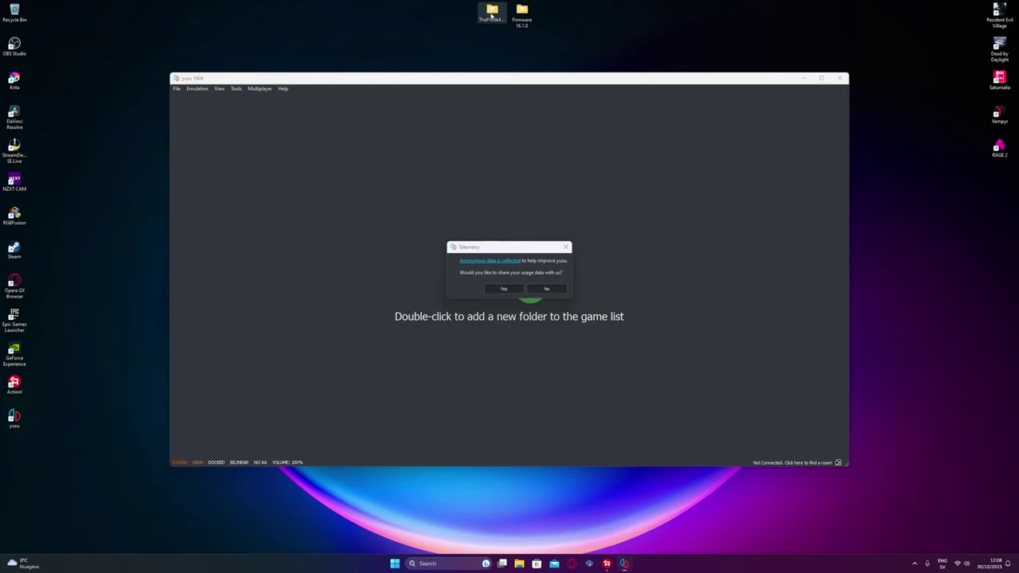
left_click(510, 36)
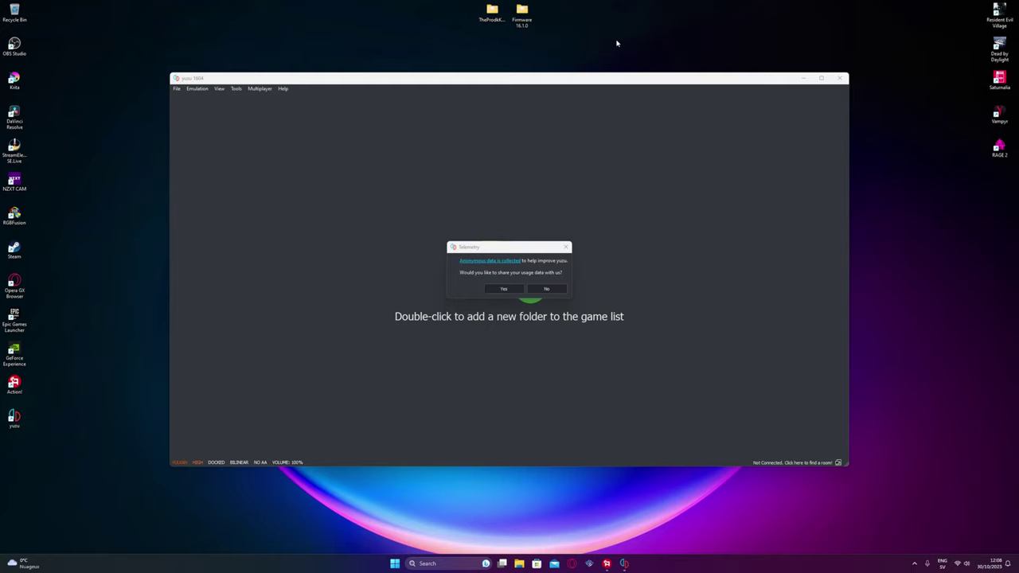
double_click(493, 11)
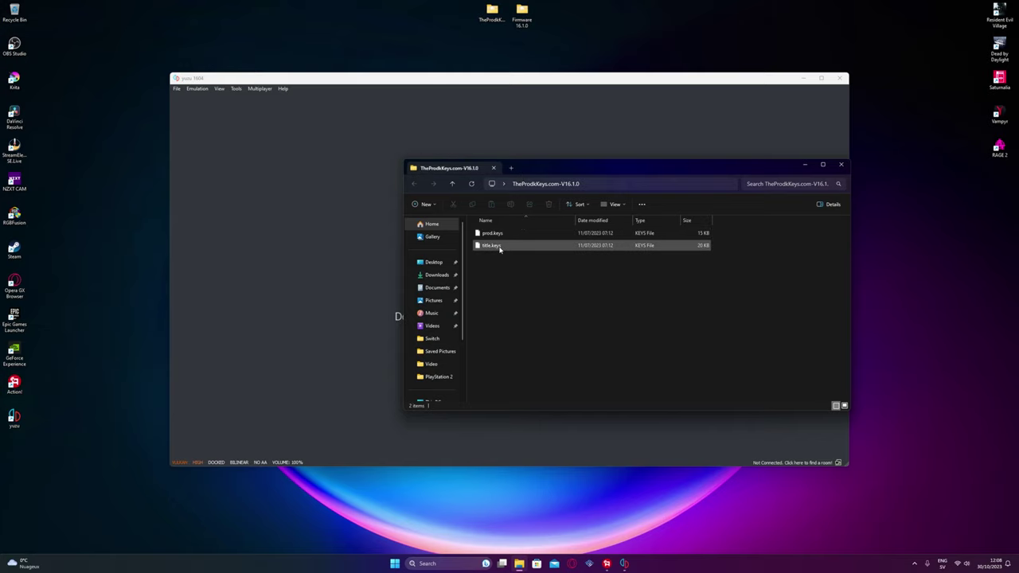
left_click(841, 164)
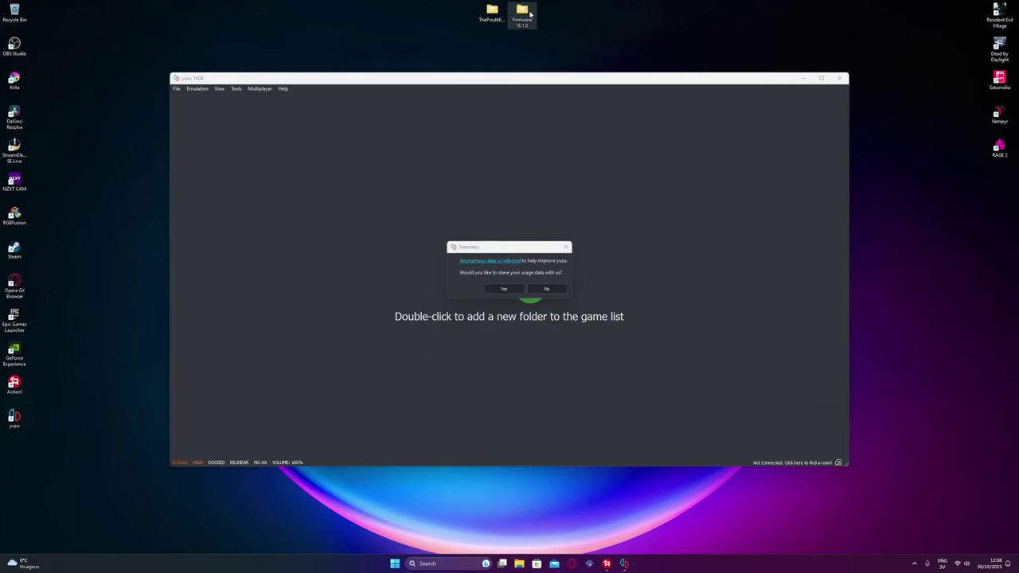
double_click(526, 14)
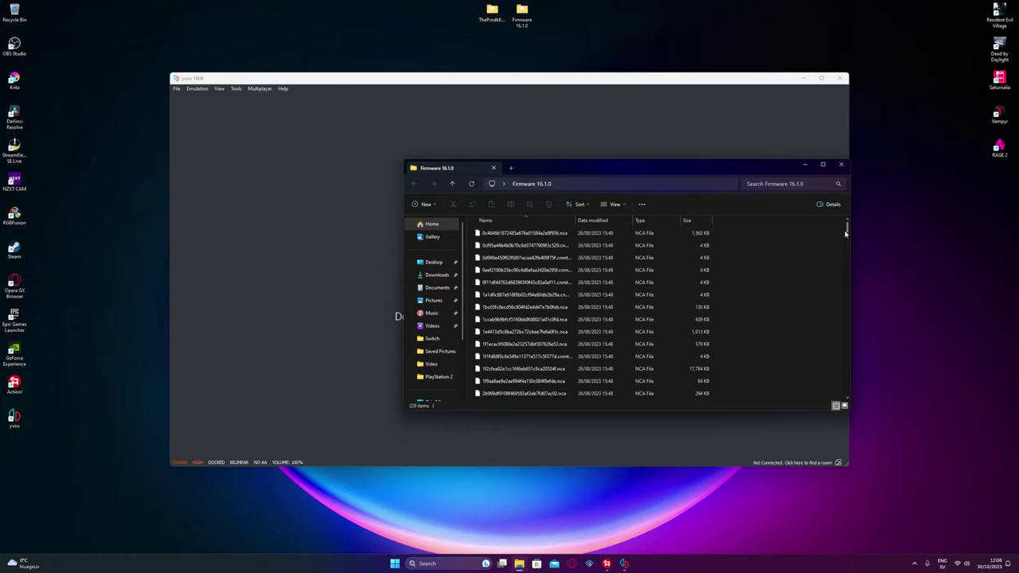
left_click_drag(846, 233, 836, 179)
left_click(841, 164)
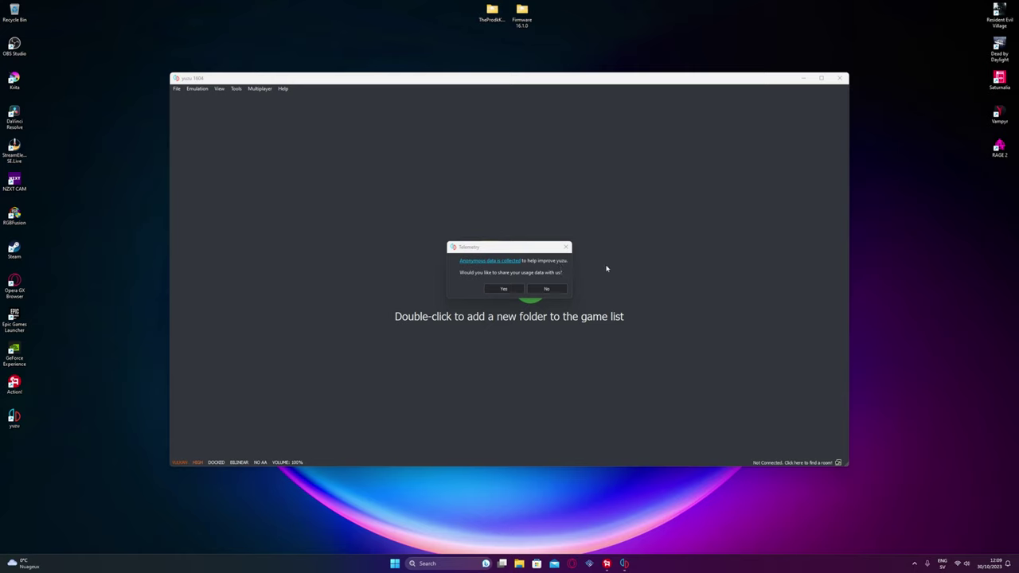
- Decline sharing yuzu usage data and open the keys subfolder of the yuzu data folder
left_click(555, 291)
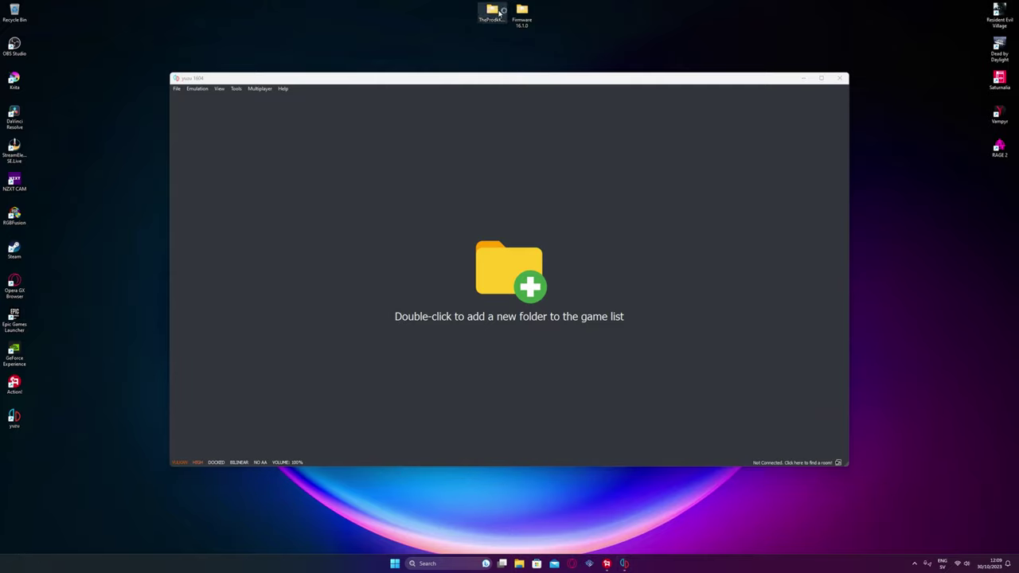
left_click(523, 22)
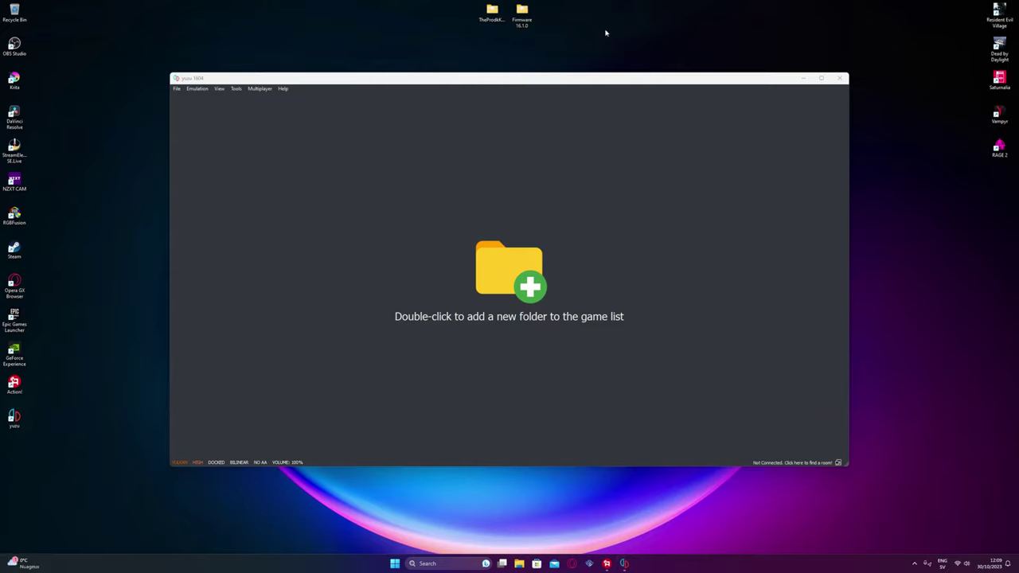
left_click(176, 89)
left_click(196, 163)
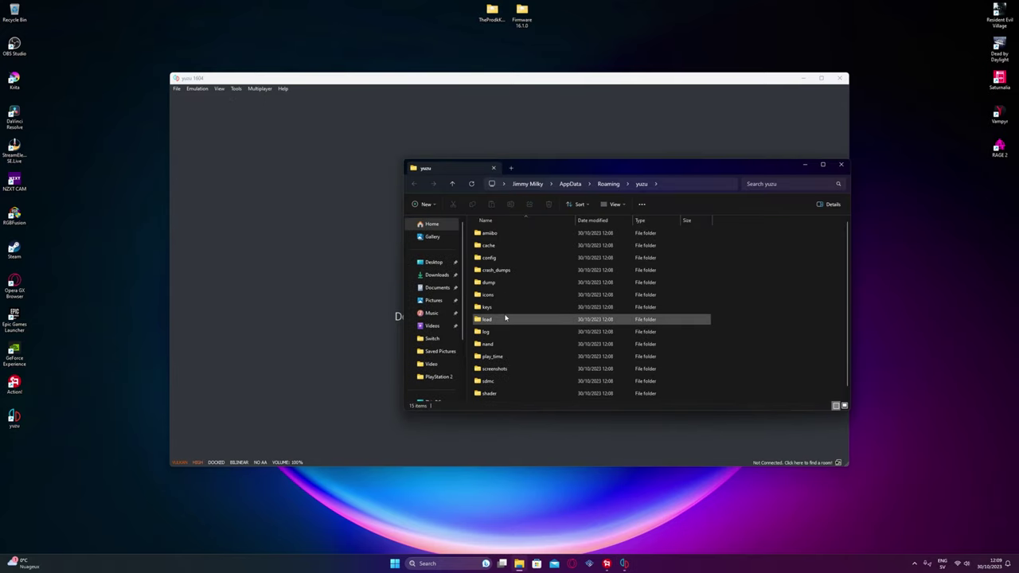
double_click(488, 308)
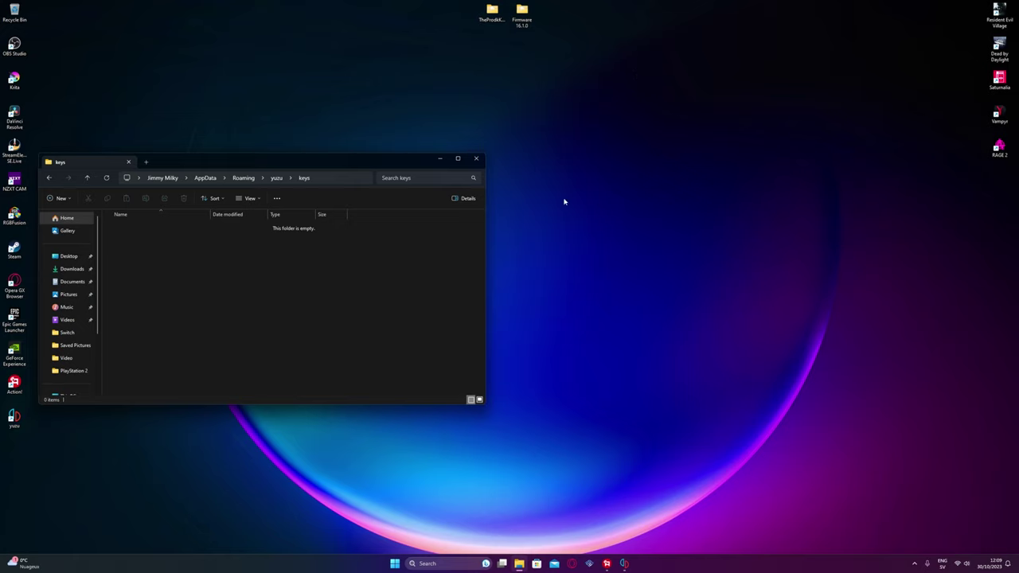
- Copy prod.keys and title.keys from the TheProdkKeys.com-V16.1.0 desktop folder into yuzu's keys folder
double_click(494, 16)
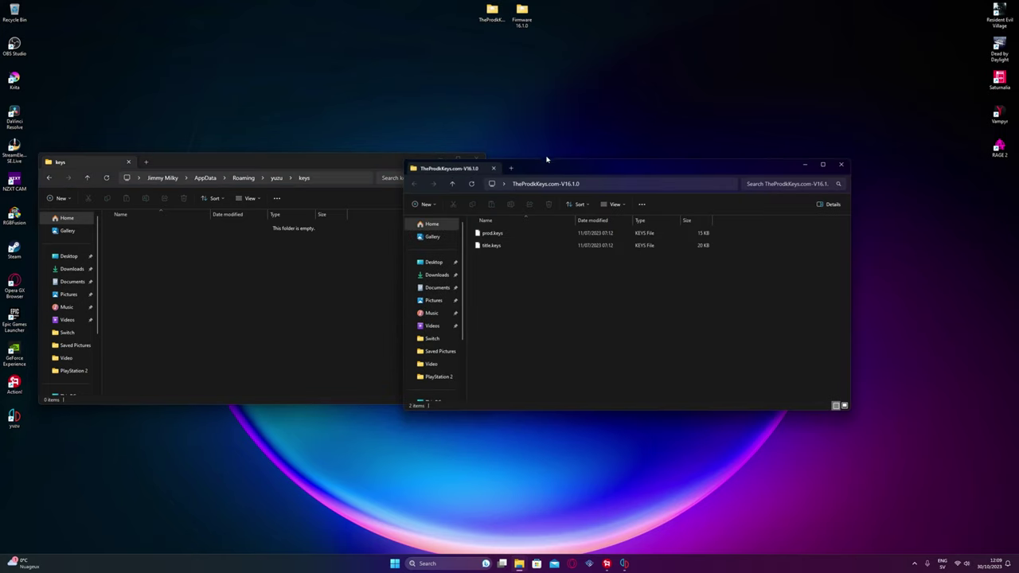
left_click_drag(553, 162, 694, 157)
left_click_drag(660, 282, 660, 227)
right_click(663, 226)
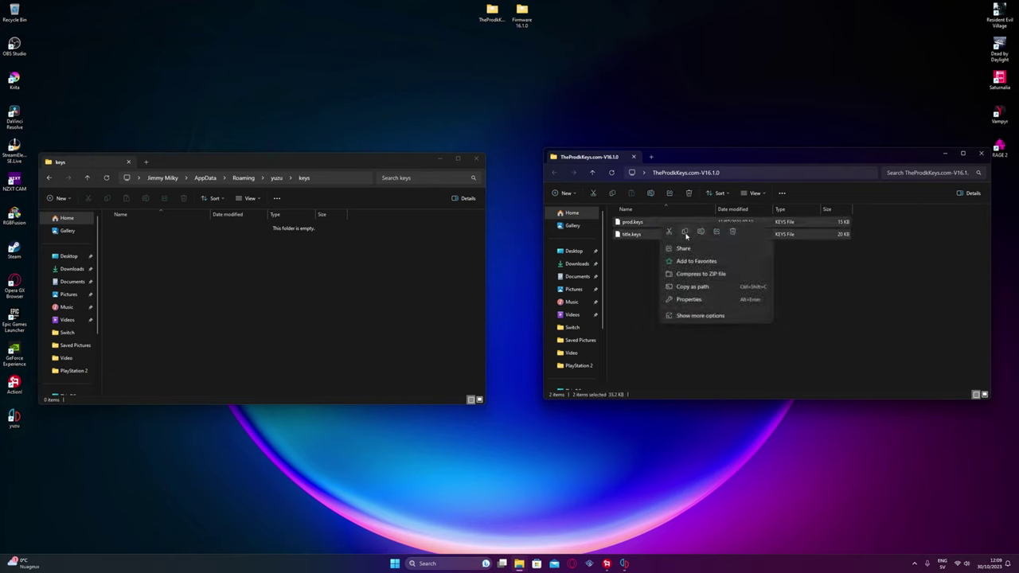
left_click(685, 231)
right_click(258, 303)
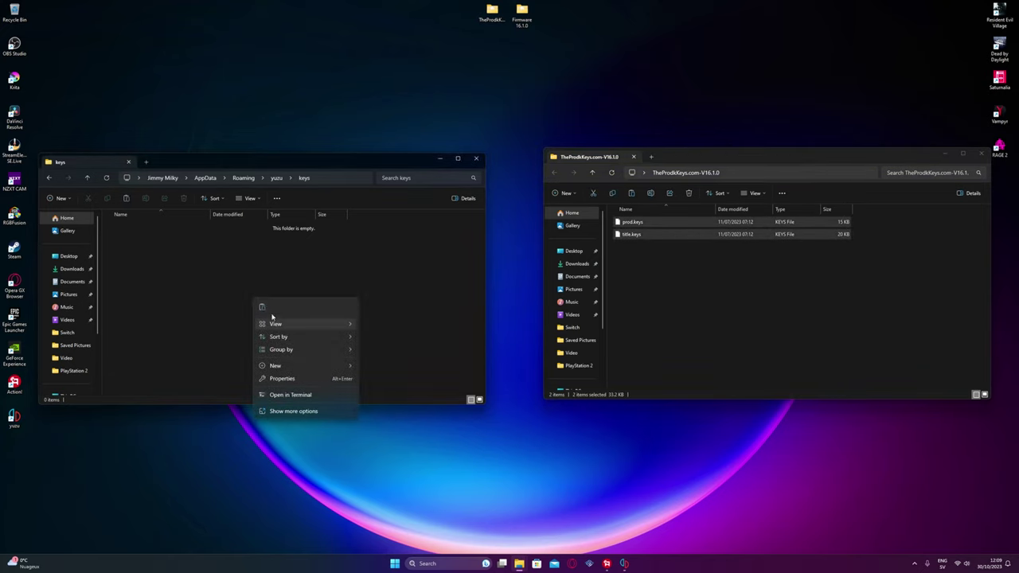
left_click(261, 307)
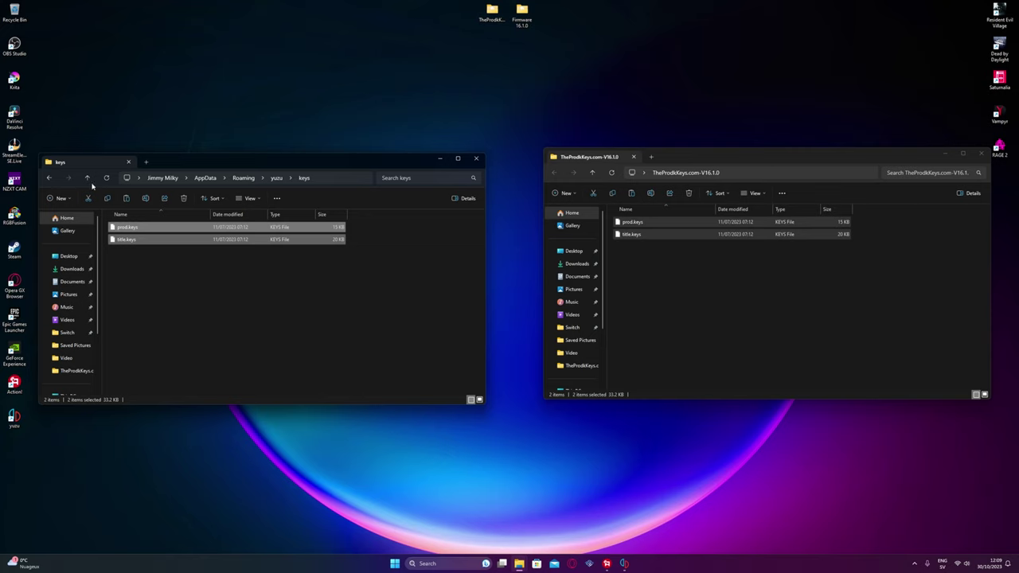
- Close the open folder windows and relaunch yuzu from its desktop shortcut
left_click(49, 178)
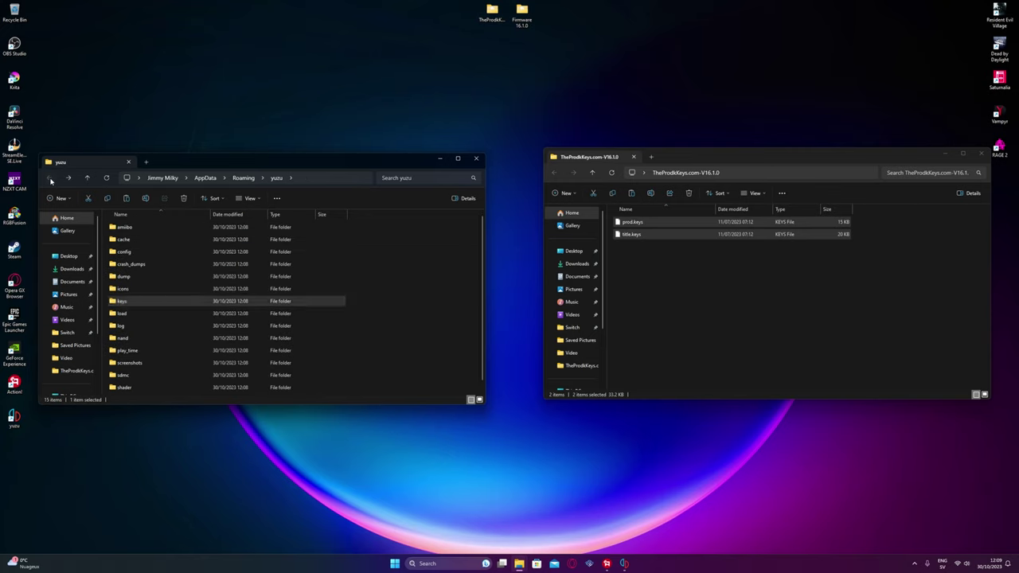
left_click(477, 158)
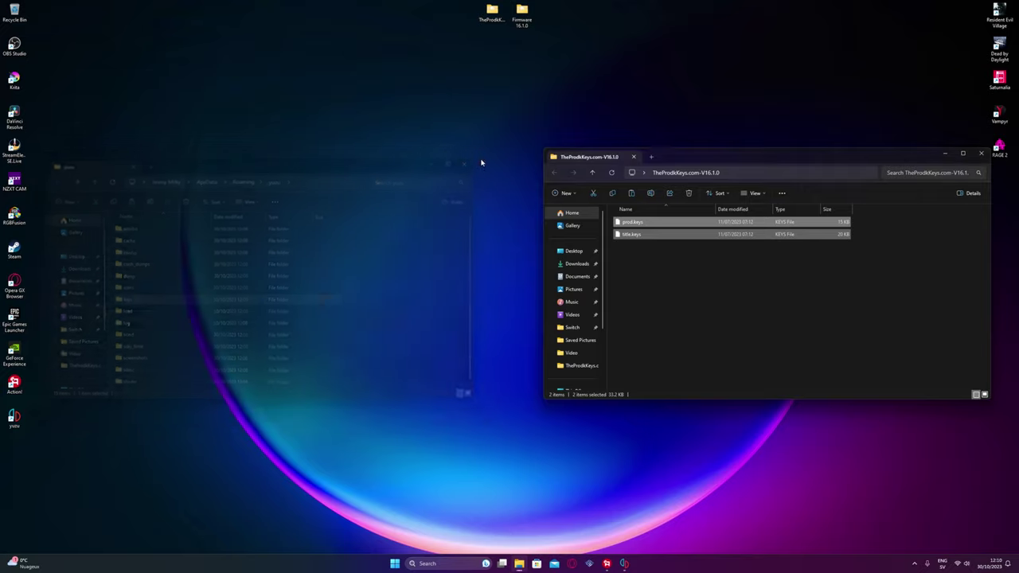
left_click(981, 153)
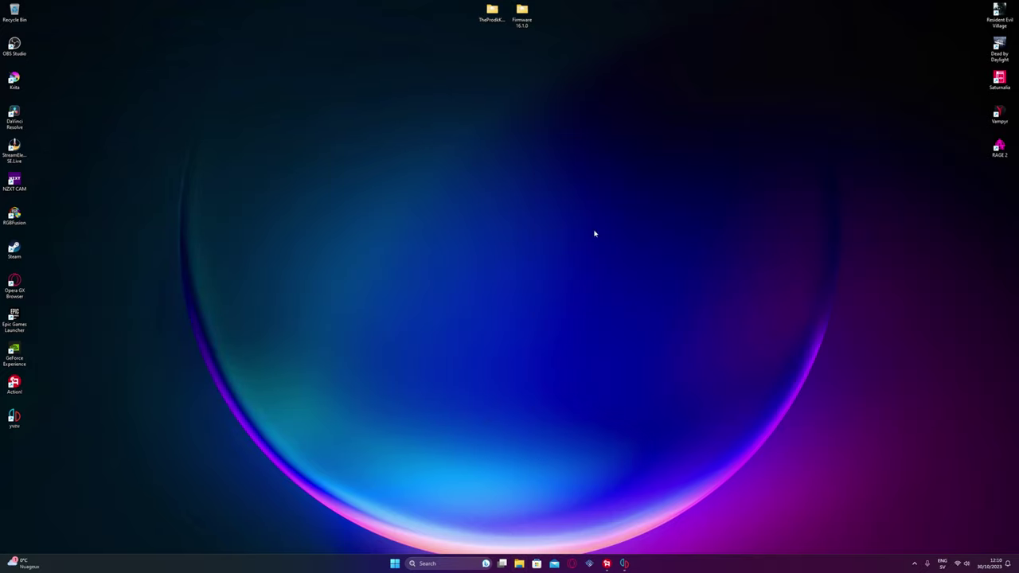
double_click(15, 420)
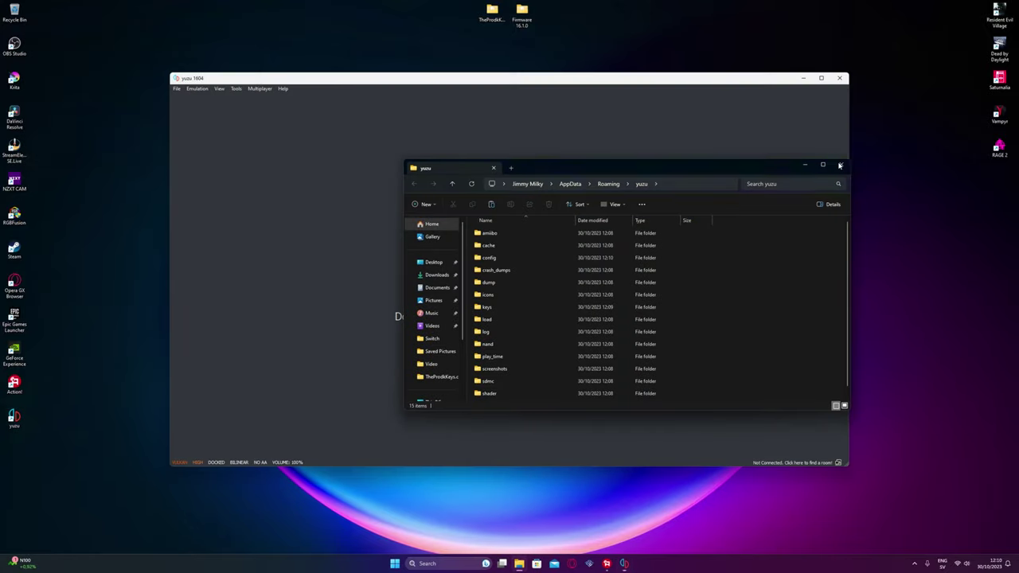
left_click(841, 164)
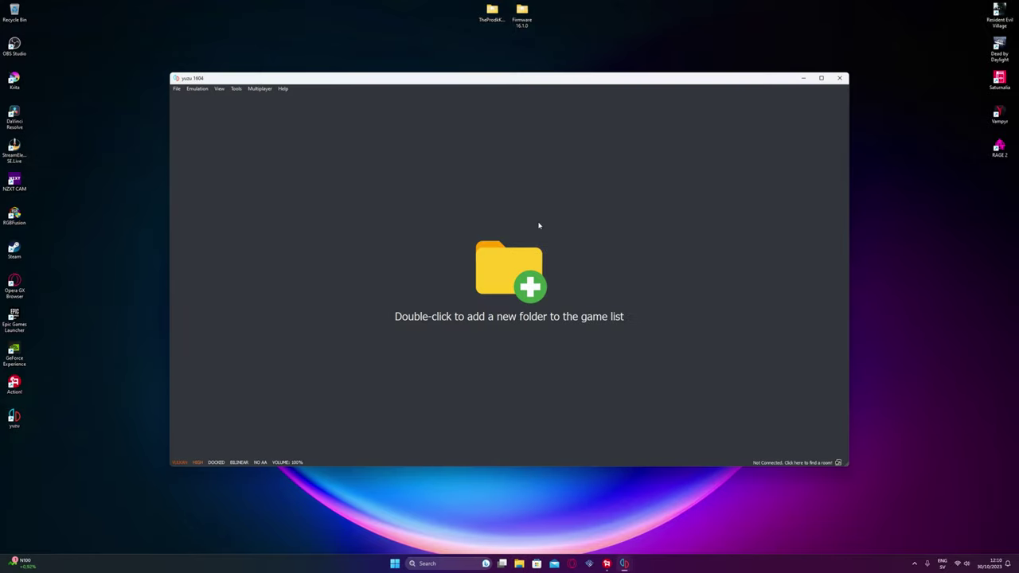
- Check the contents of the keys subfolder in yuzu's data folder and close the folder window
left_click(175, 88)
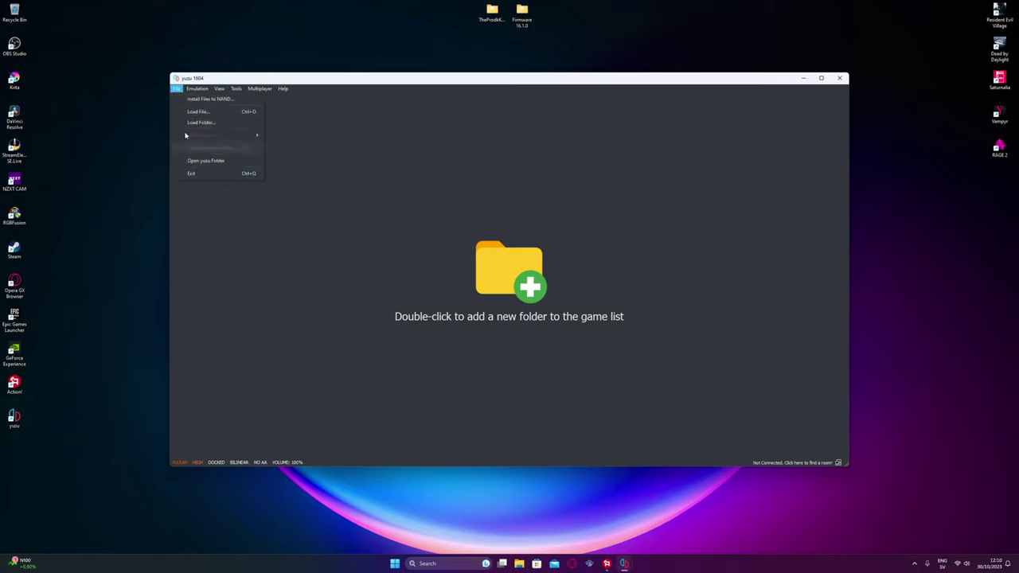
left_click(200, 161)
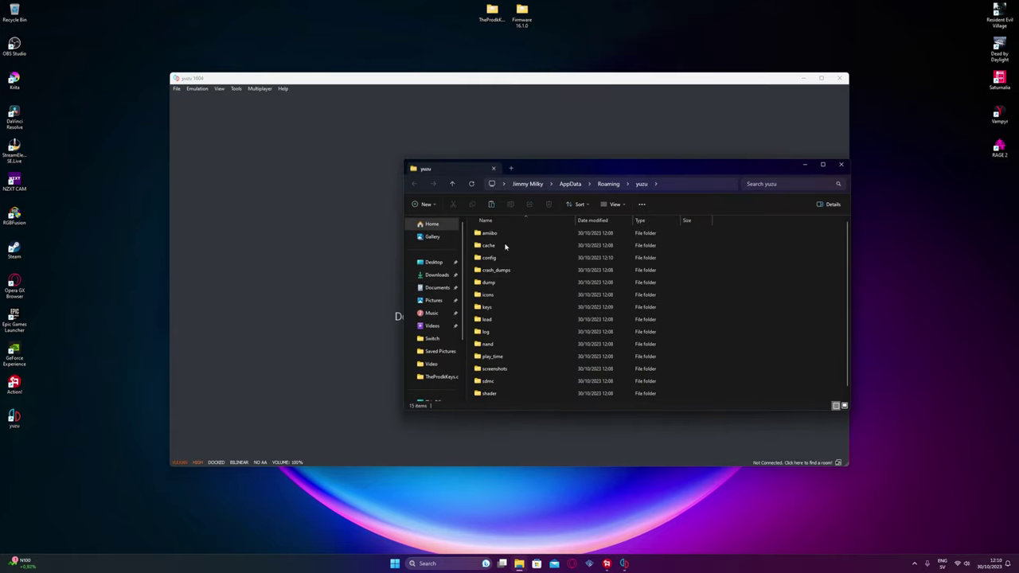
double_click(492, 307)
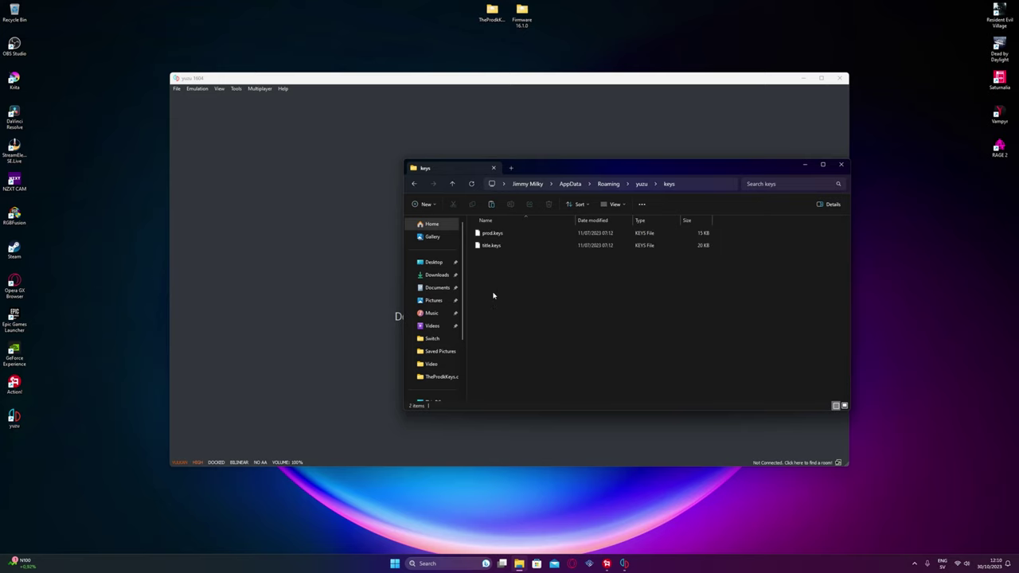
left_click(413, 185)
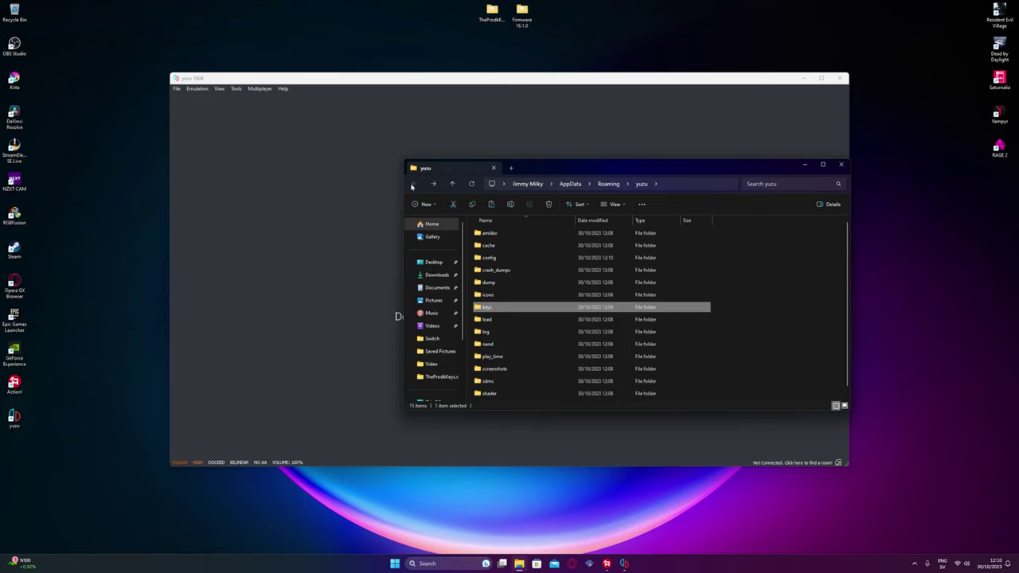
left_click(841, 165)
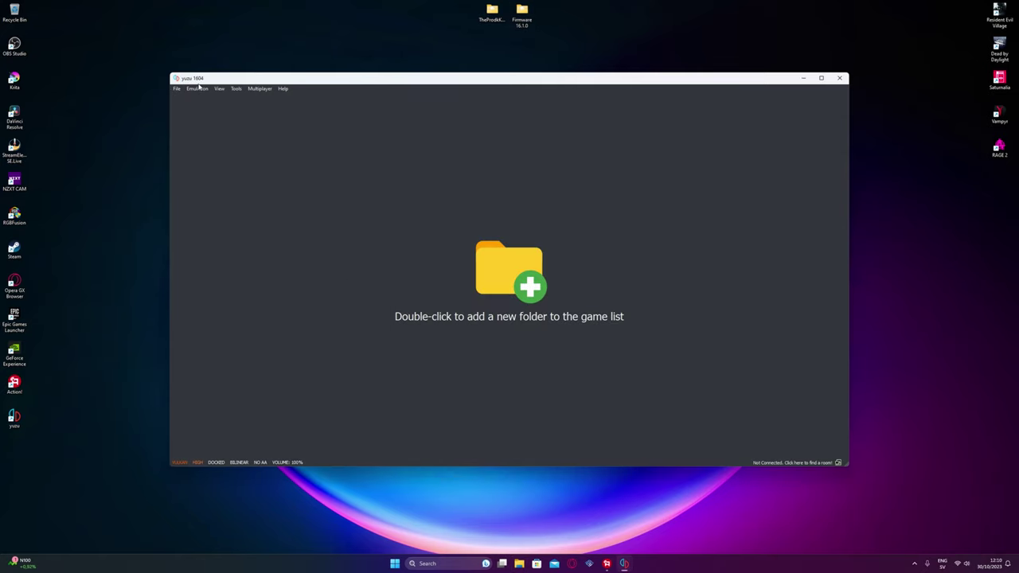
- Open the nand/system/Contents/registered folder inside yuzu's data folder and move its window clear of the desktop folders
left_click(176, 88)
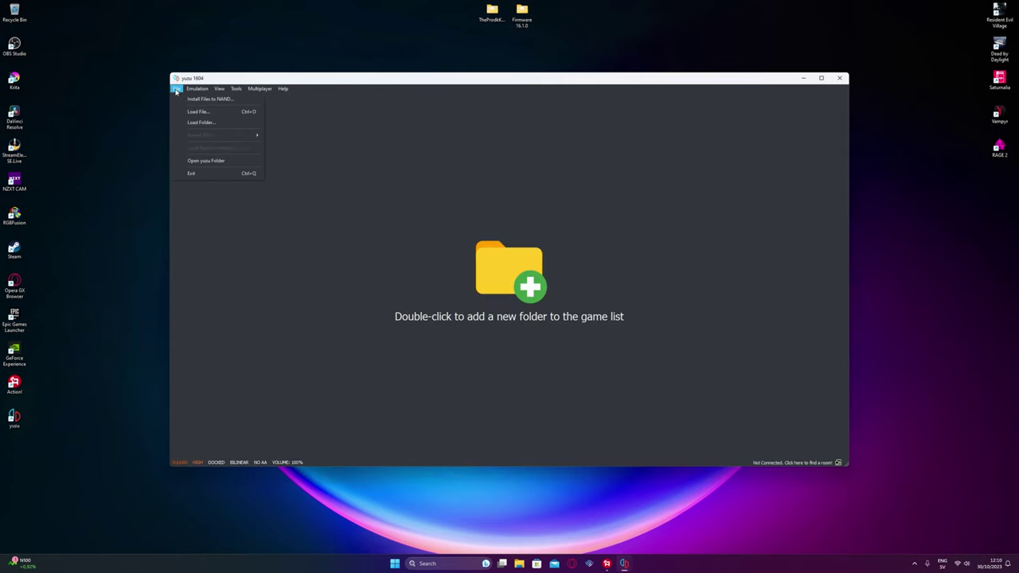
left_click(205, 160)
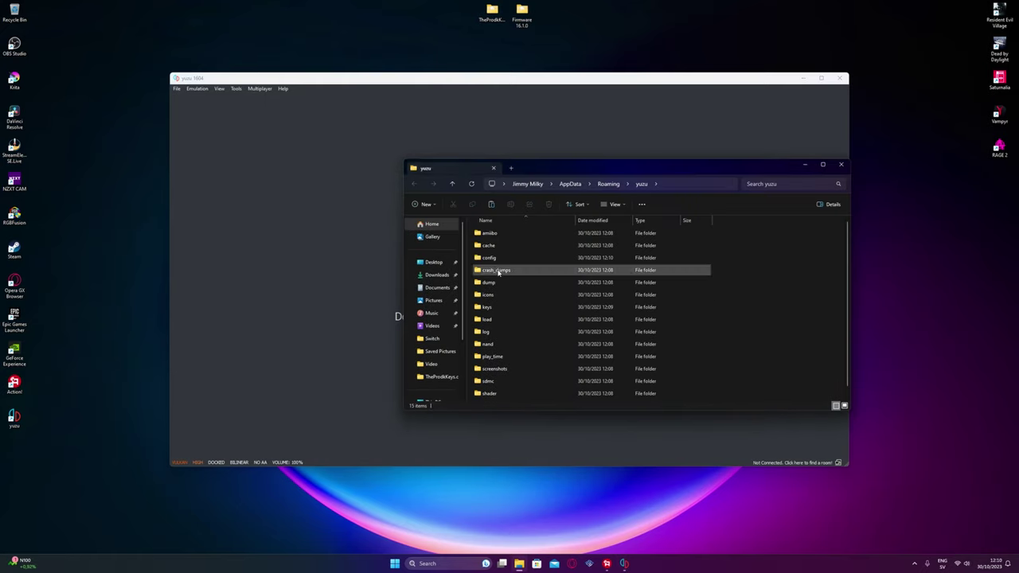
double_click(500, 347)
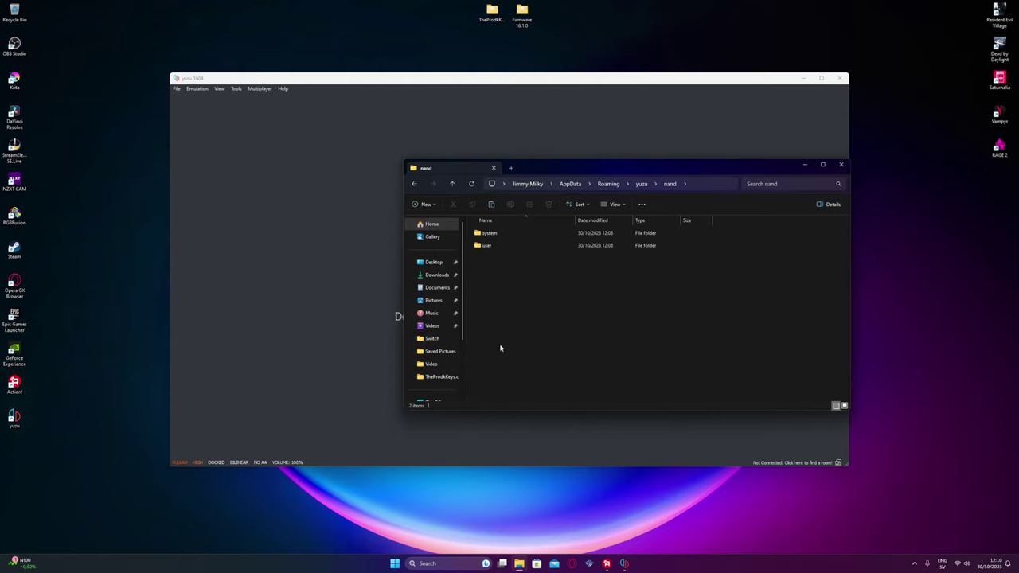
double_click(505, 235)
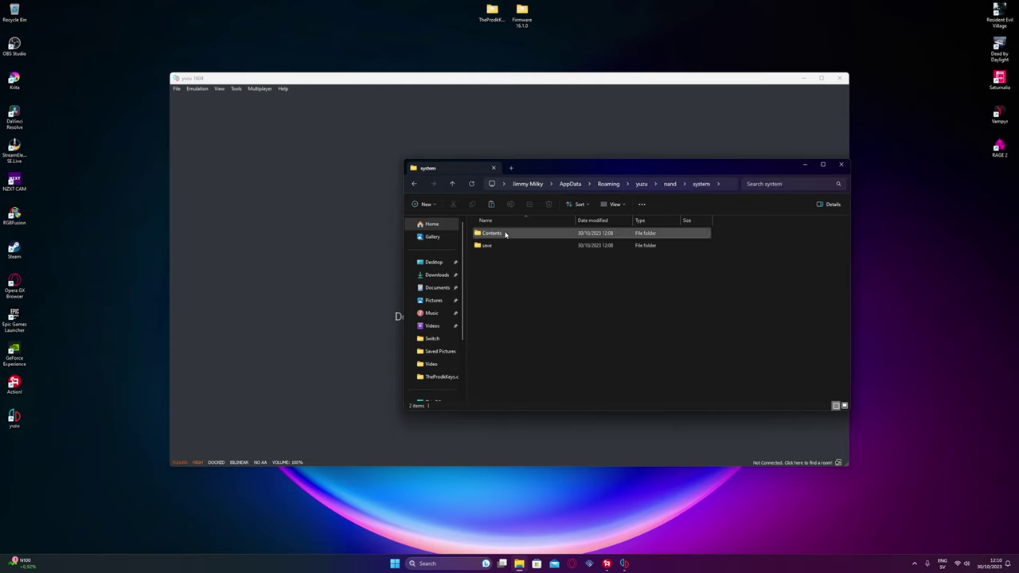
double_click(505, 234)
double_click(509, 246)
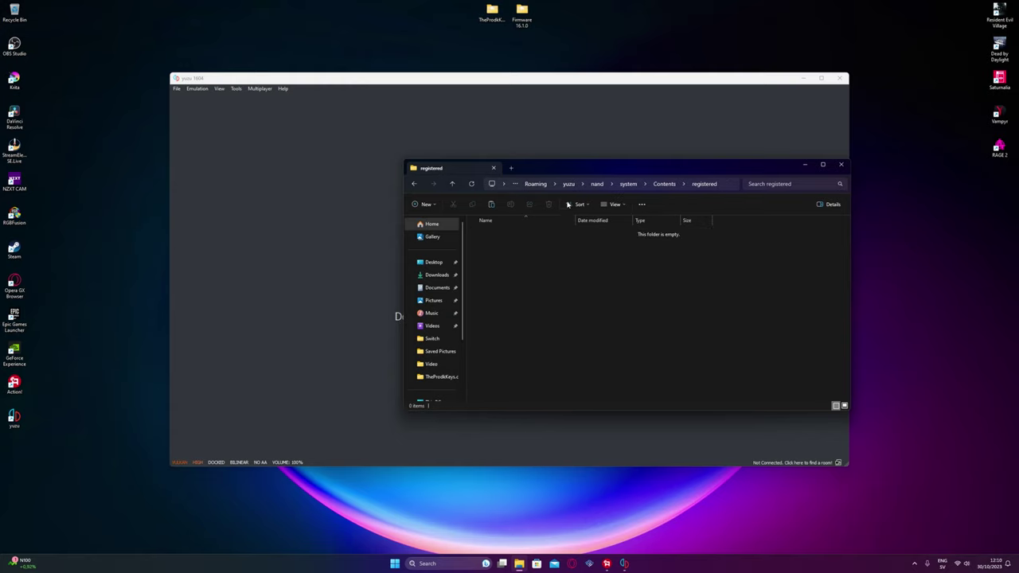
left_click_drag(592, 166, 189, 42)
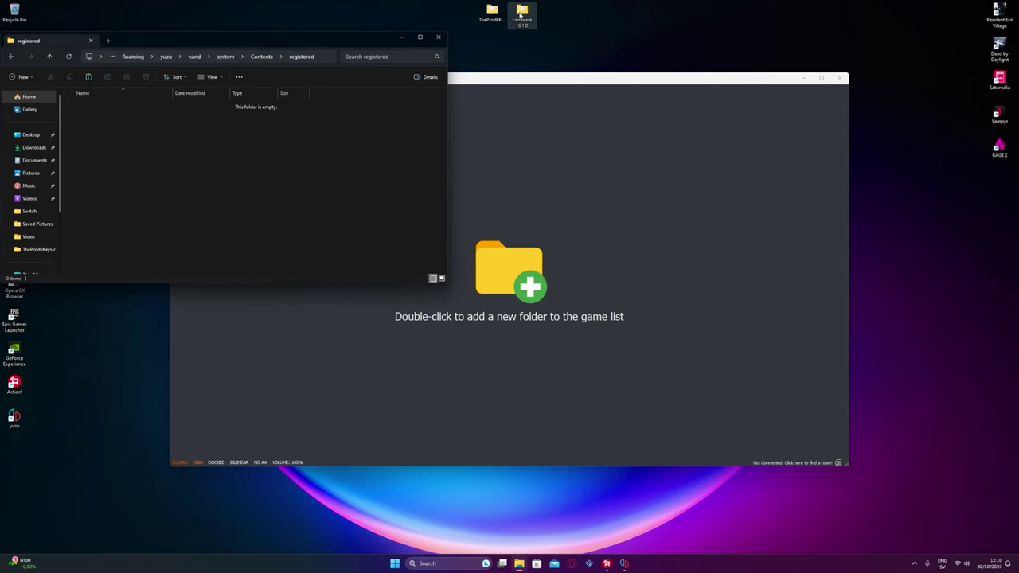
- Copy all files from the Firmware 16.1.0 desktop folder into yuzu's registered folder and close both folder windows
double_click(522, 12)
left_click_drag(566, 170, 665, 85)
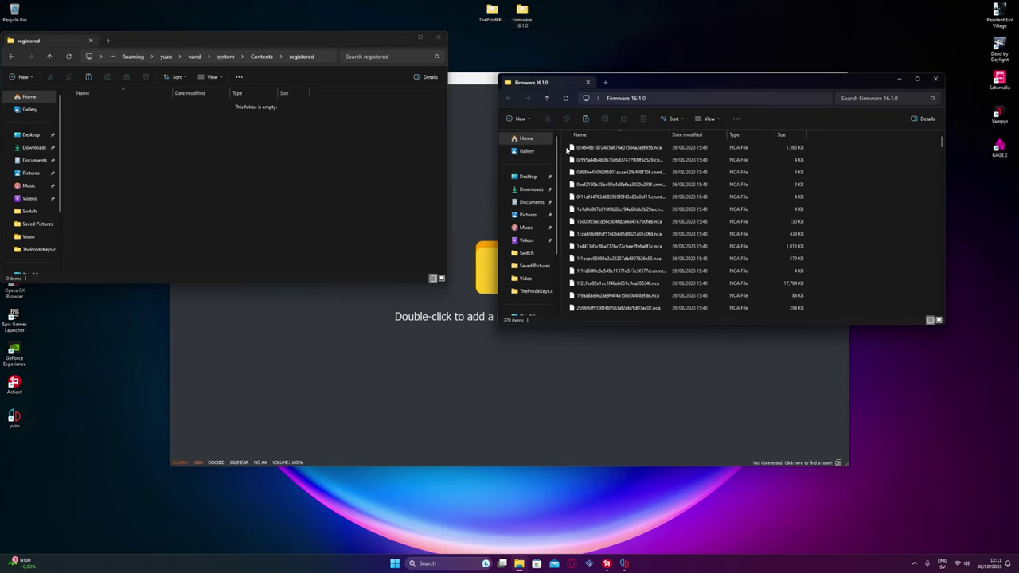
left_click_drag(566, 149, 672, 151)
left_click_drag(834, 153, 815, 327)
right_click(690, 229)
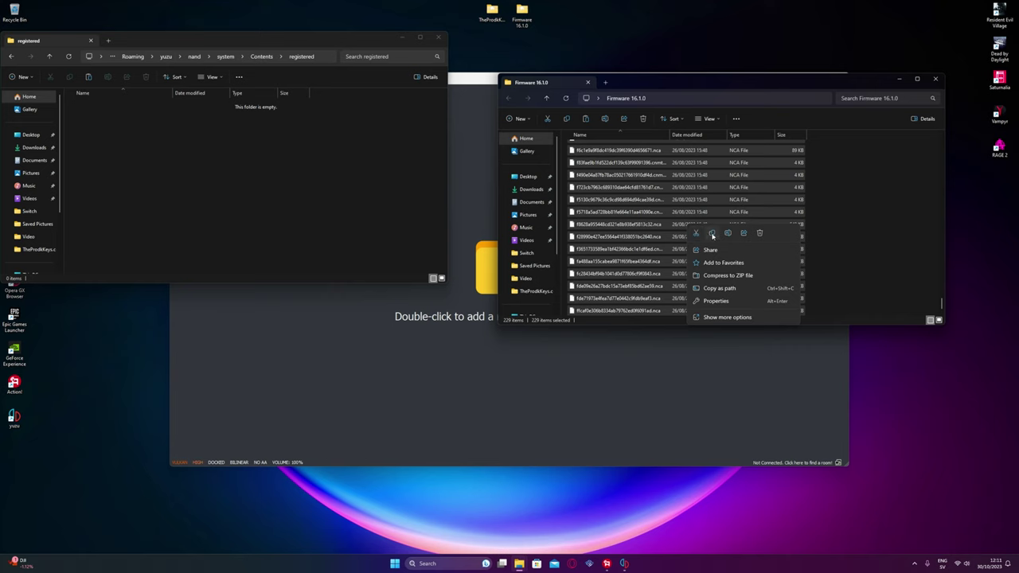
left_click(712, 234)
right_click(187, 169)
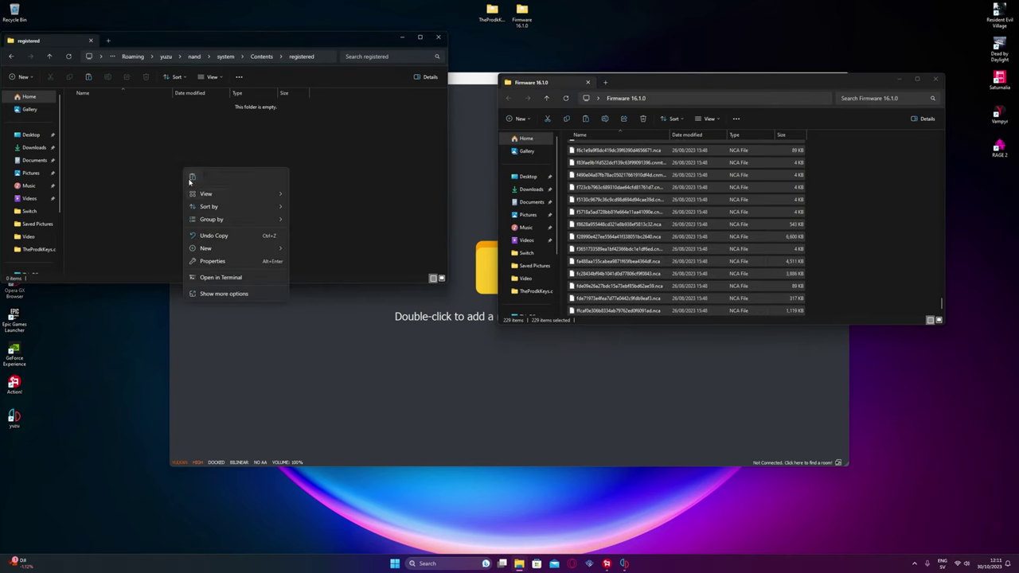
left_click(191, 176)
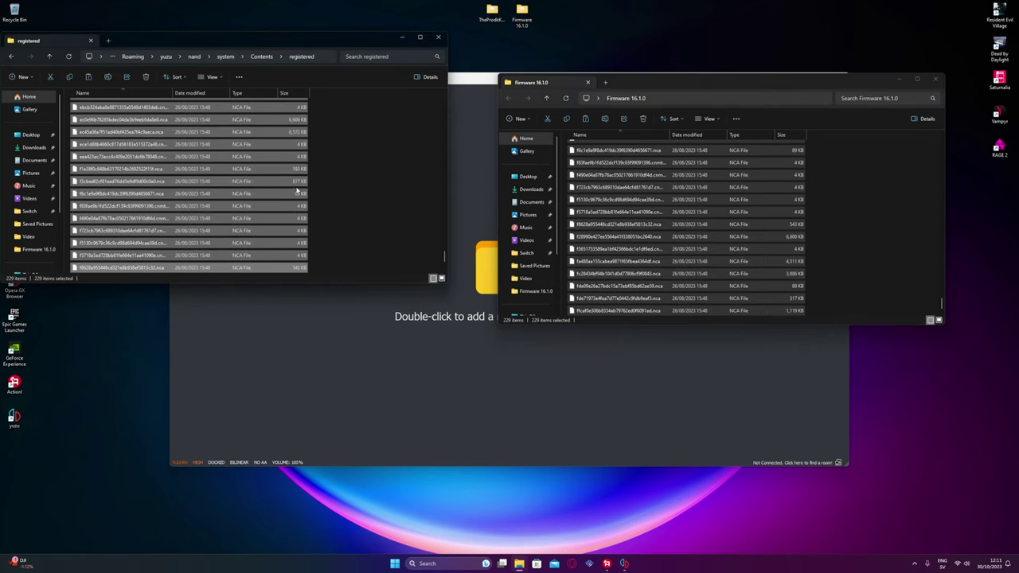
left_click(935, 79)
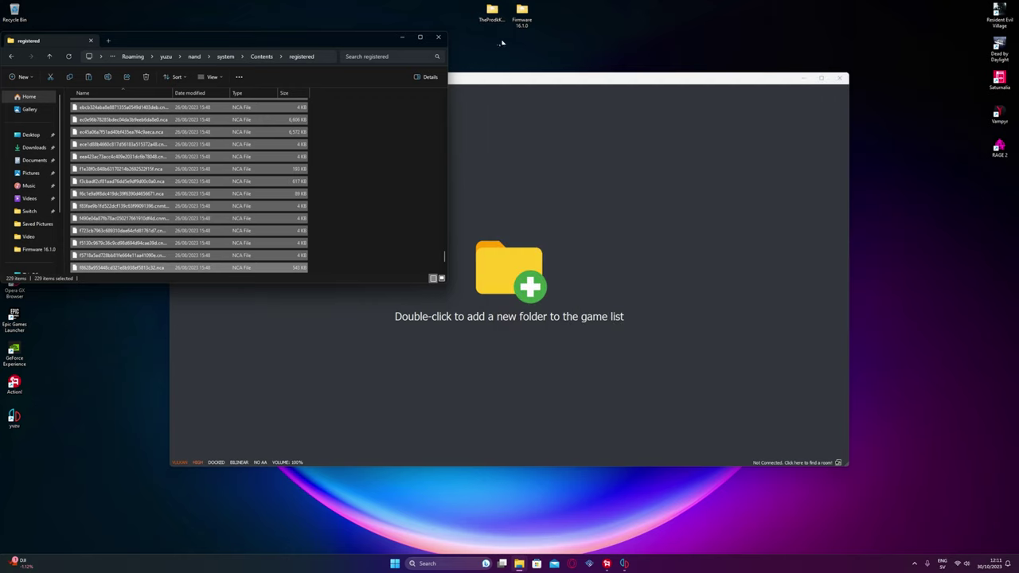
left_click(436, 37)
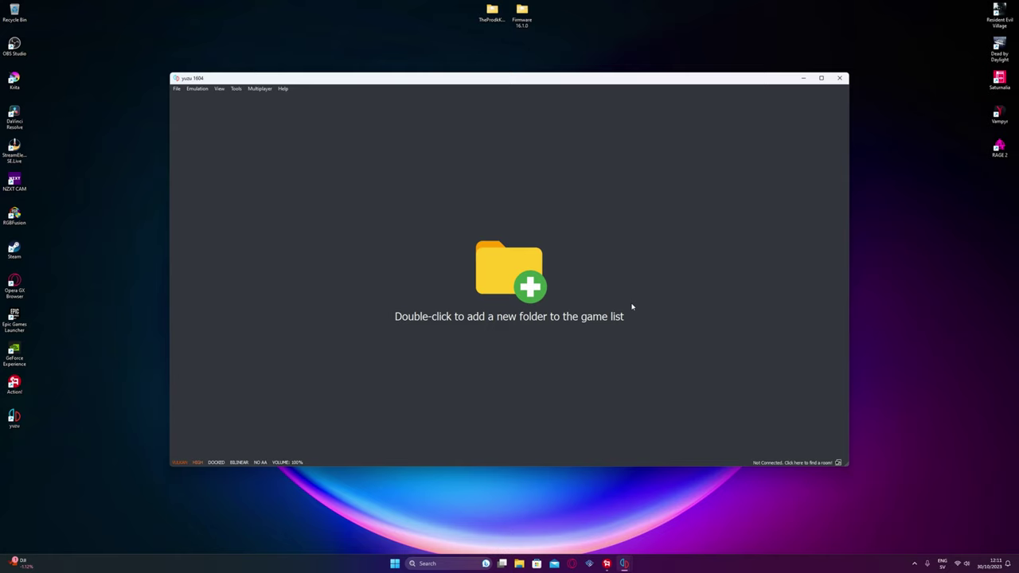
left_click(493, 14)
left_click(521, 14)
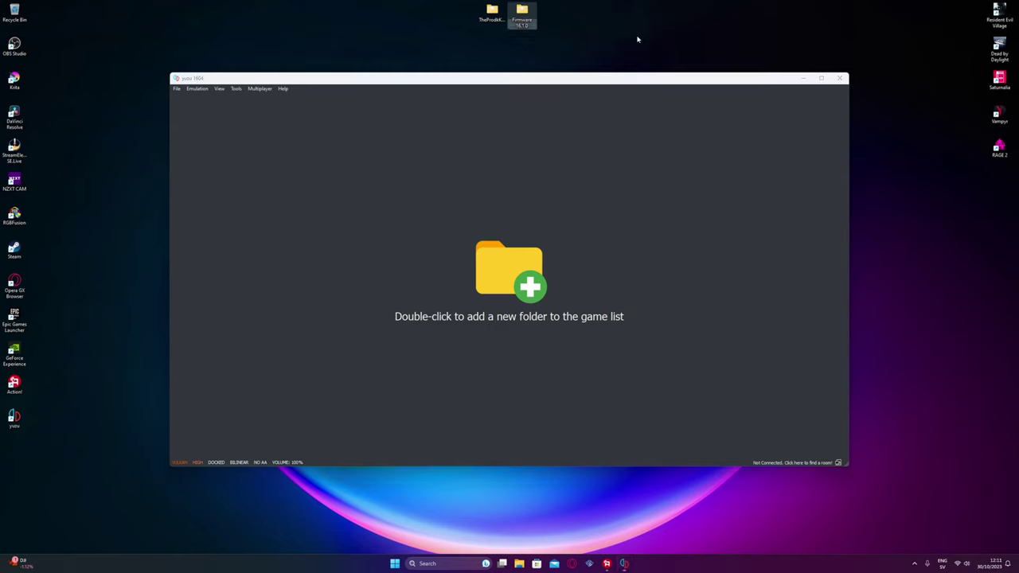
left_click(624, 192)
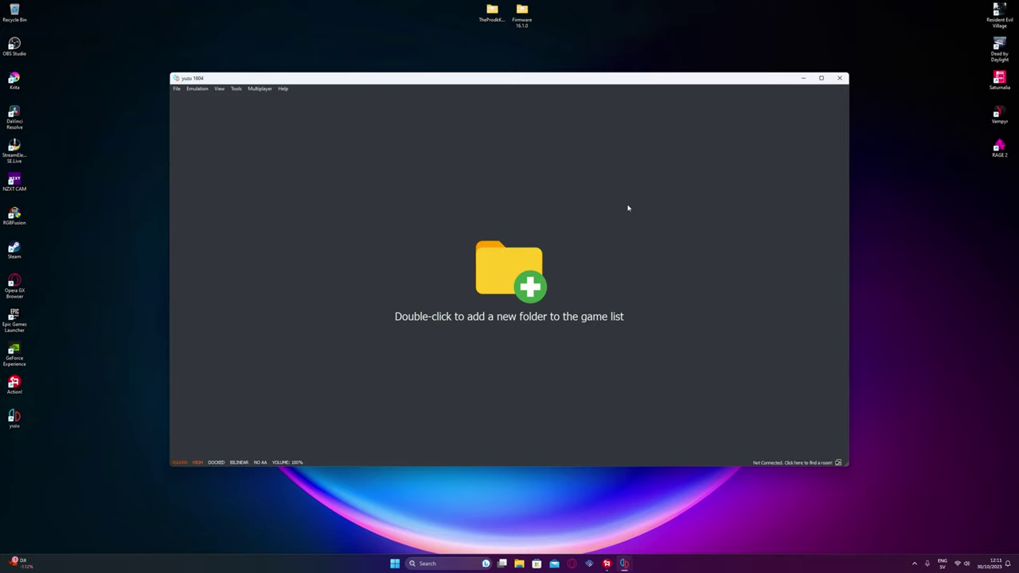
- Add the Switch folder under Drive D > Rom Games on the Gaming (D:) drive to yuzu's game list
double_click(509, 285)
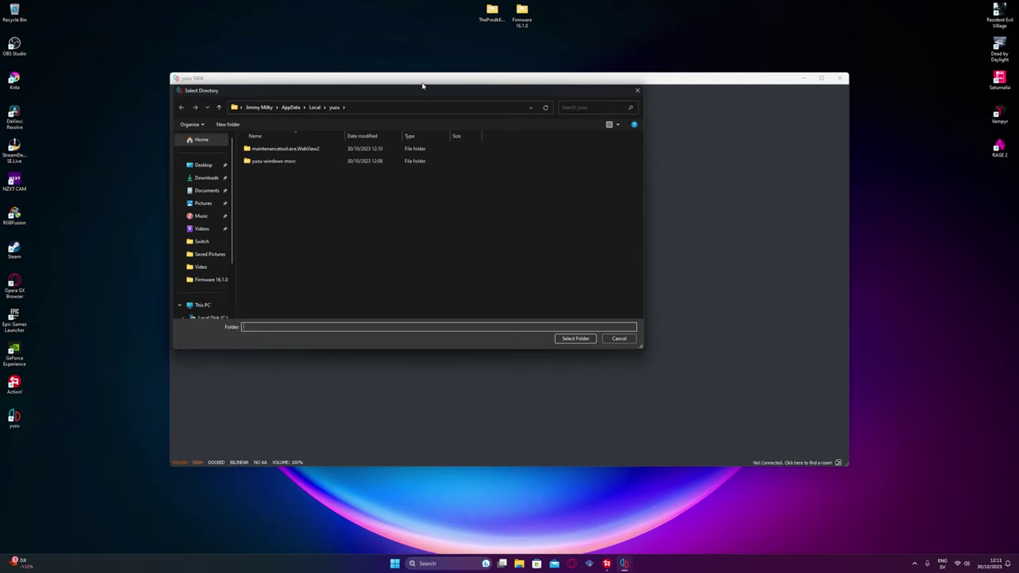
left_click_drag(425, 99, 712, 167)
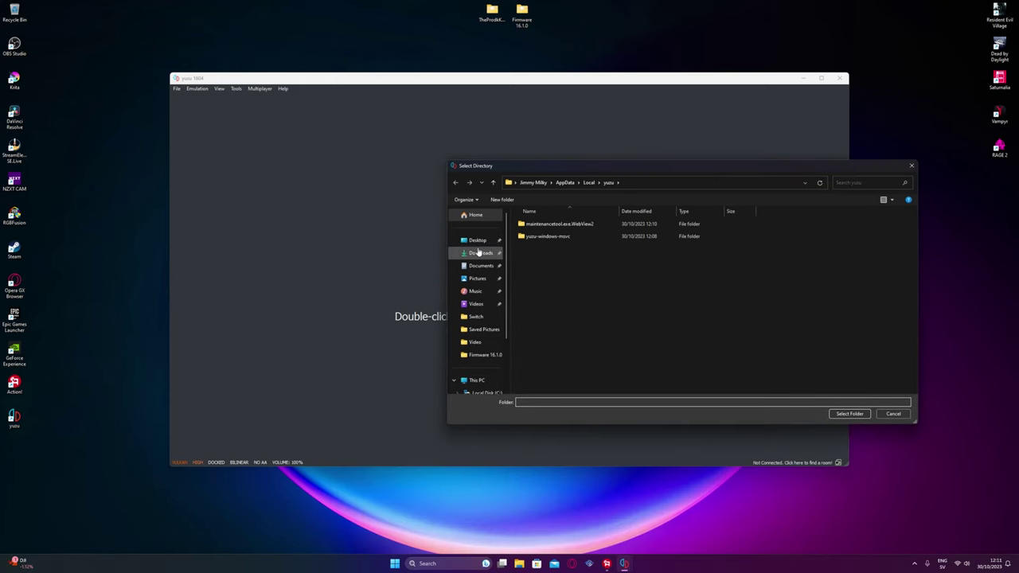
left_click(476, 380)
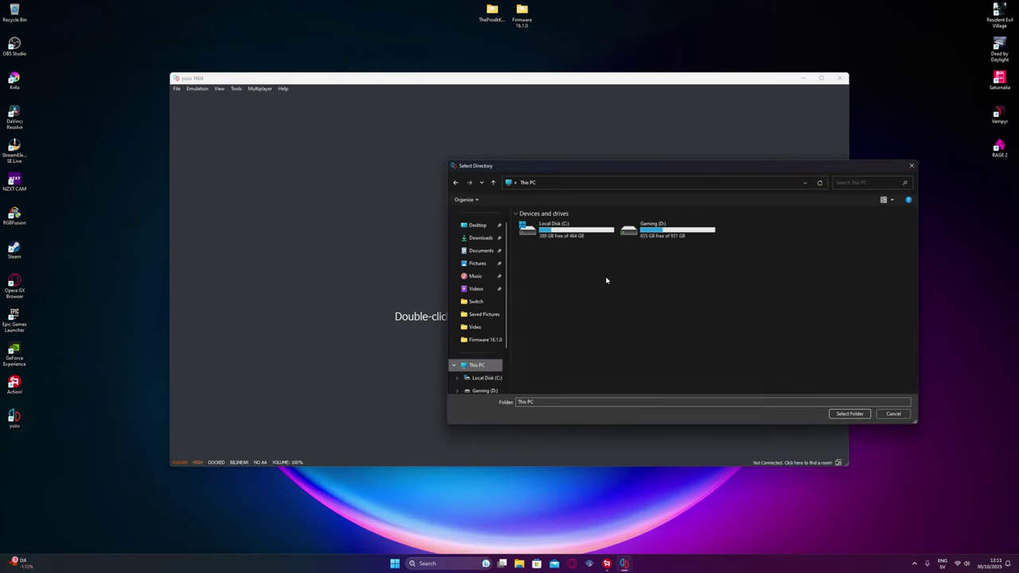
double_click(661, 229)
double_click(558, 228)
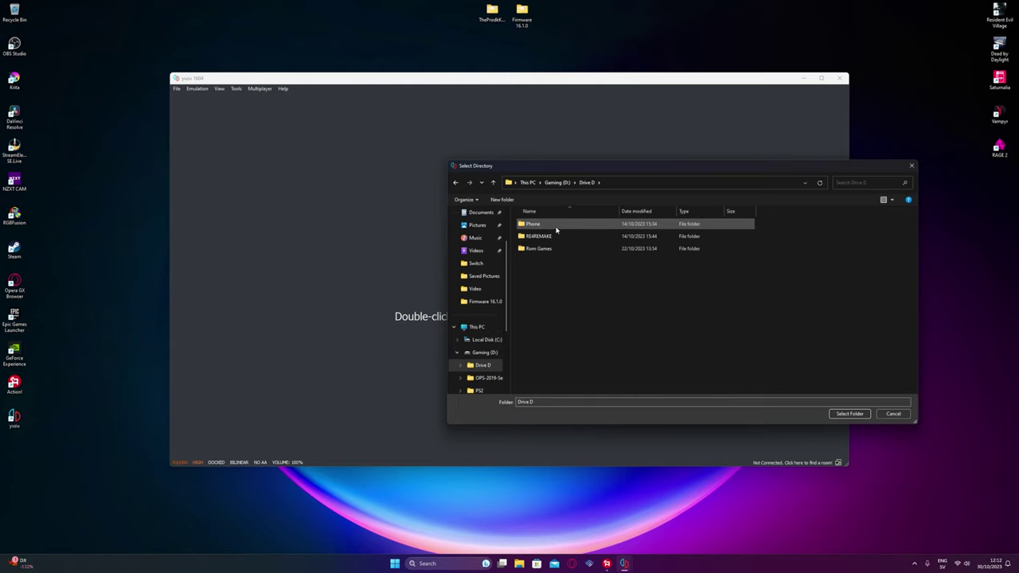
double_click(564, 248)
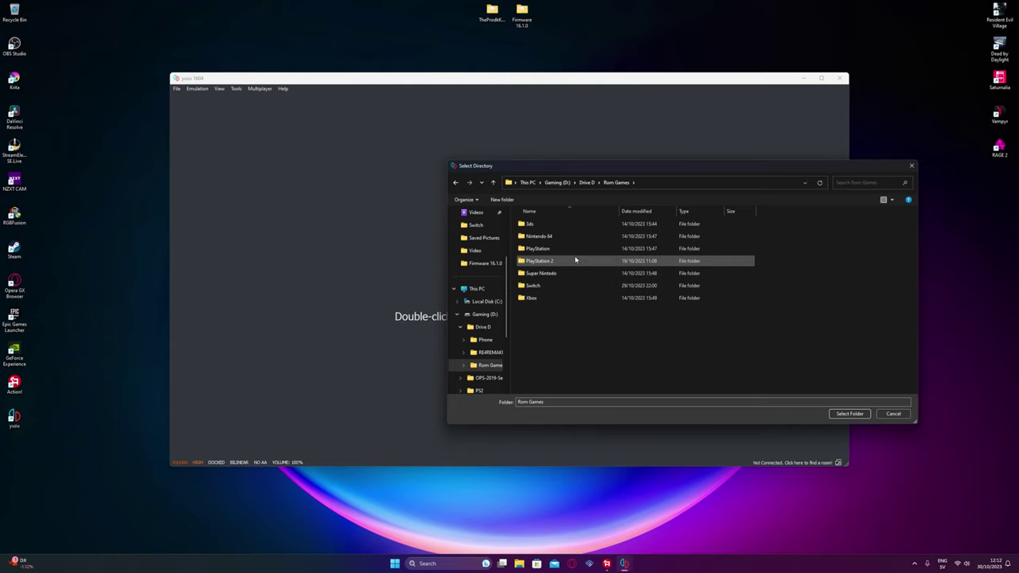
left_click(559, 289)
double_click(559, 288)
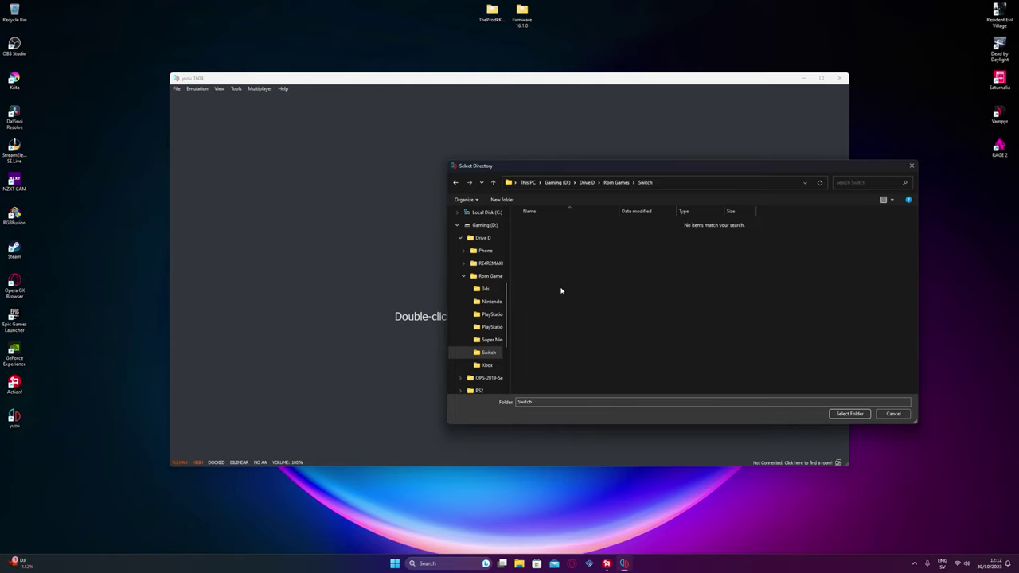
left_click(850, 414)
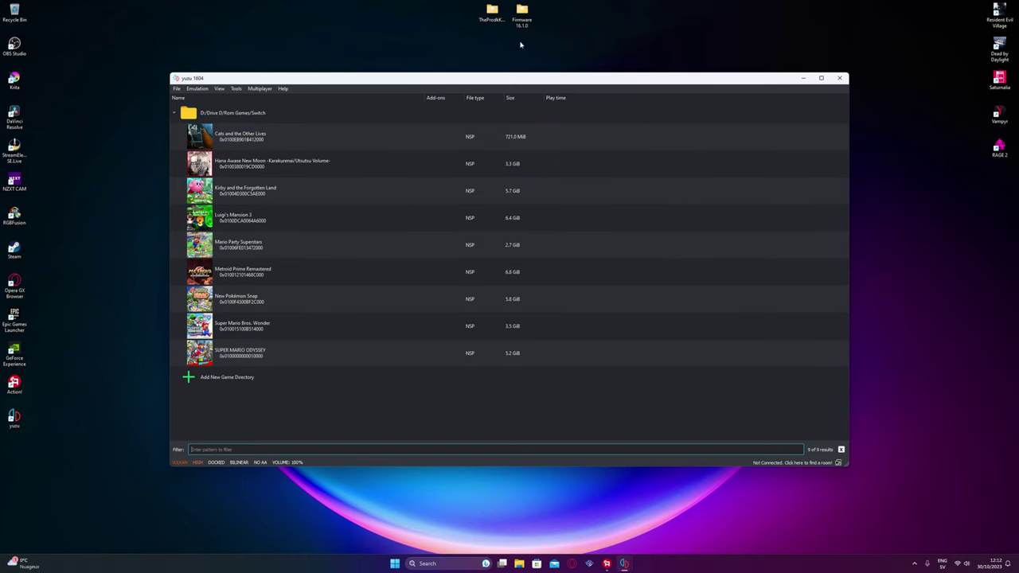
- View the file selection for Install Files to NAND and leave it without installing anything
left_click_drag(524, 78, 563, 77)
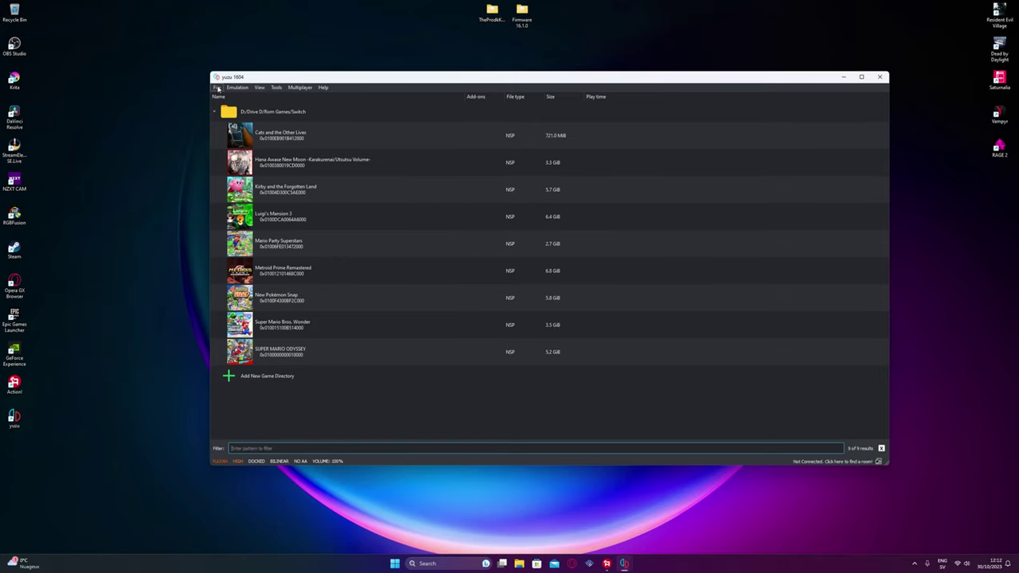
left_click(217, 88)
left_click(251, 98)
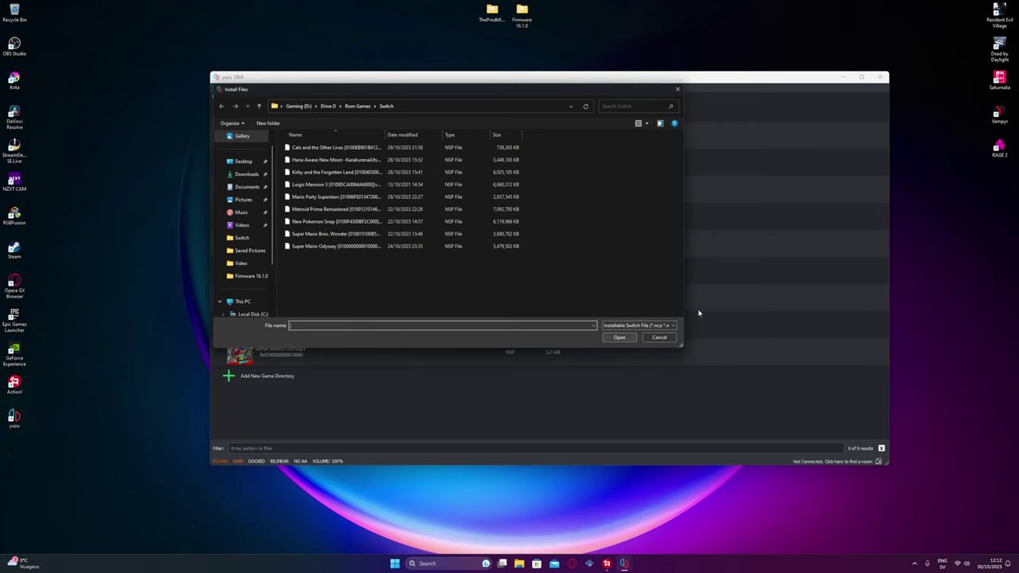
left_click(661, 338)
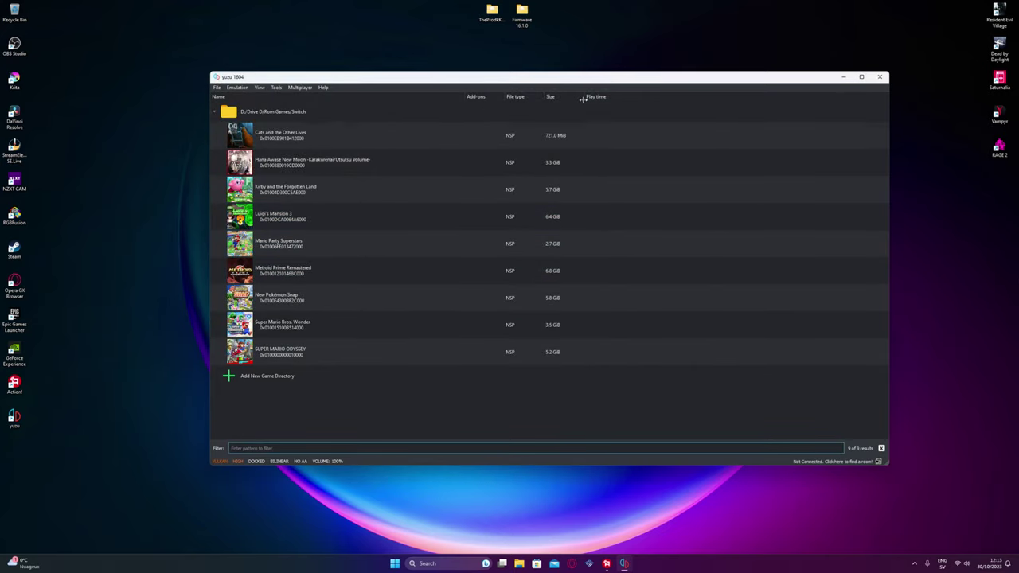
left_click(216, 87)
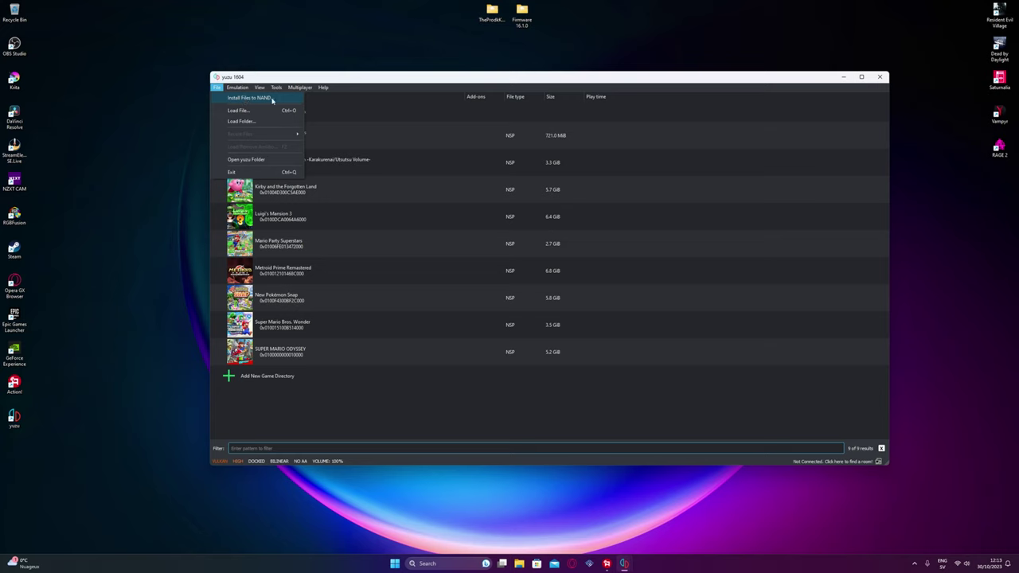
left_click(152, 155)
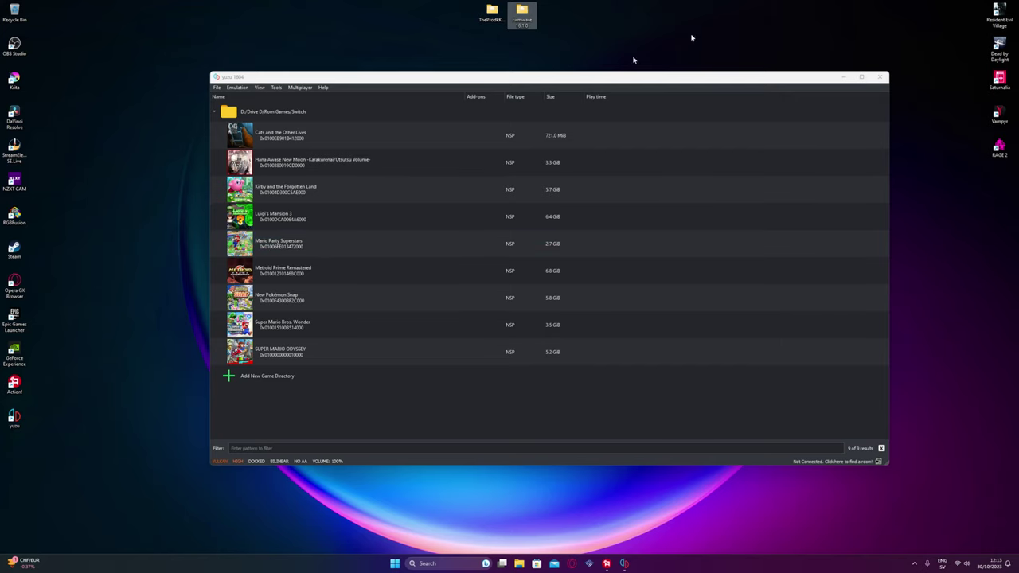
left_click(217, 87)
mouse_move(237, 88)
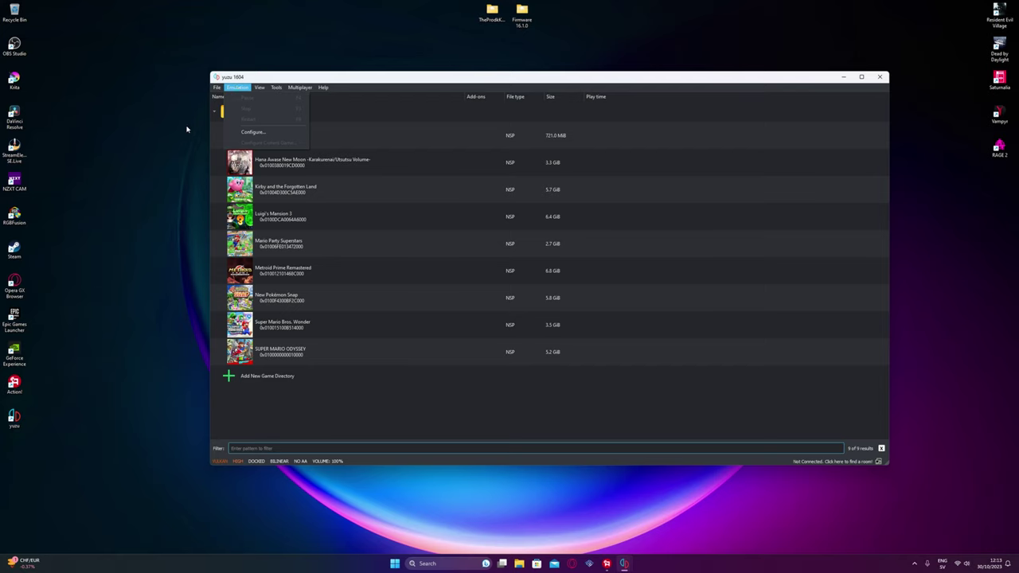
left_click(919, 362)
- Open the Windows quick settings showing the Wi-Fi and Bluetooth controls
left_click(958, 564)
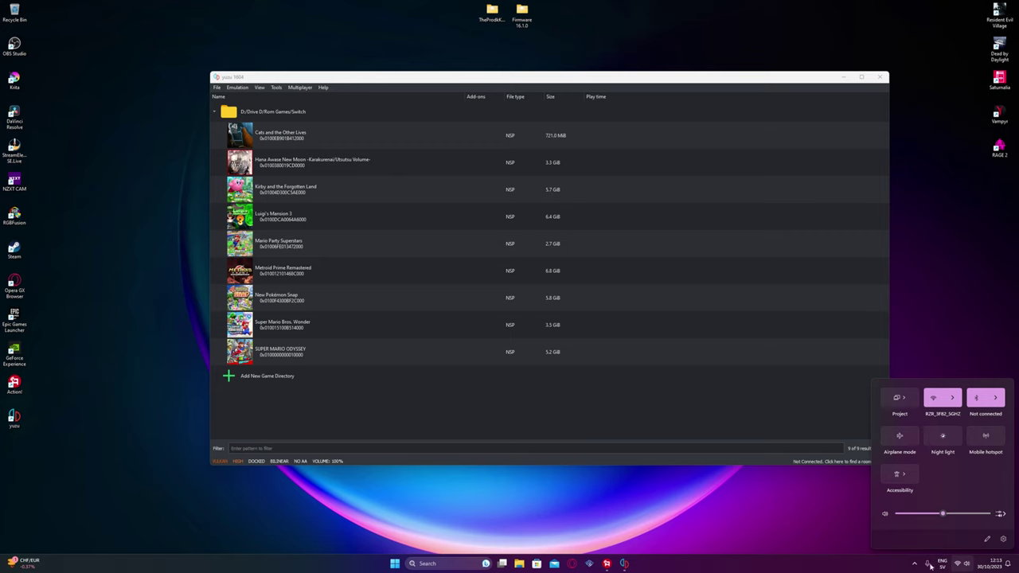
left_click(958, 565)
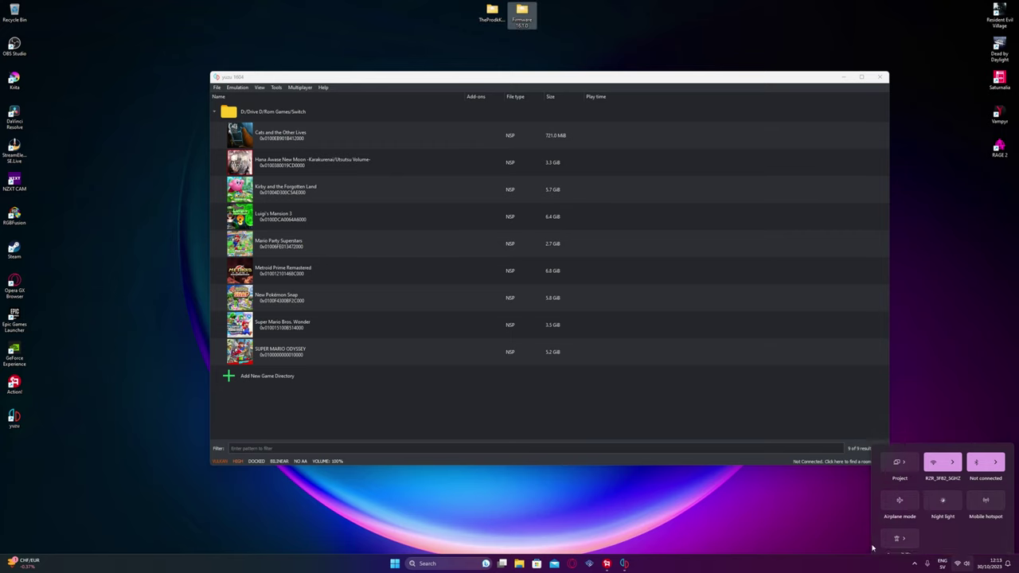
left_click(958, 567)
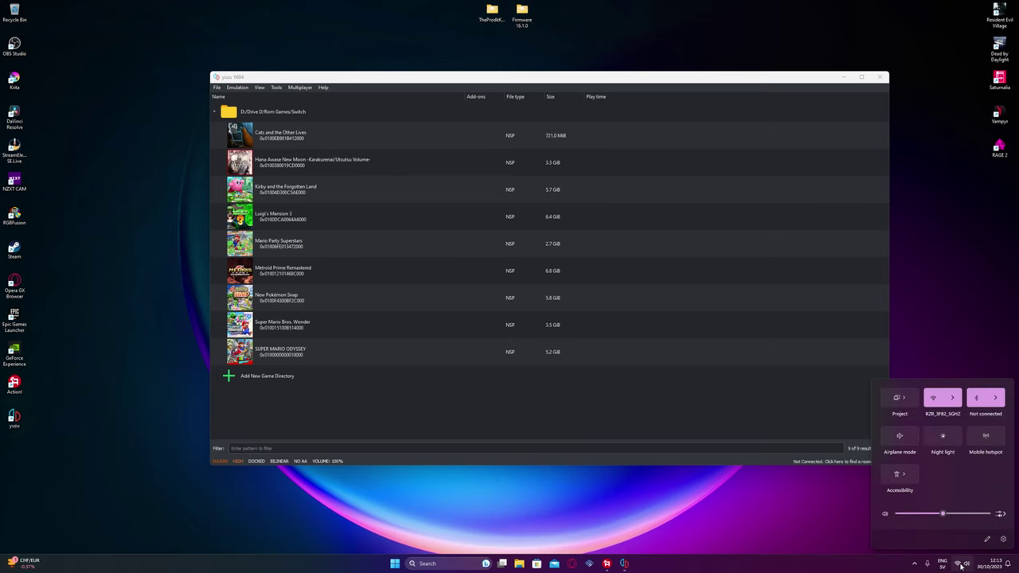
- Pair the Pro Controller with the PC over Bluetooth and check its connection in the Windows quick settings
left_click(996, 397)
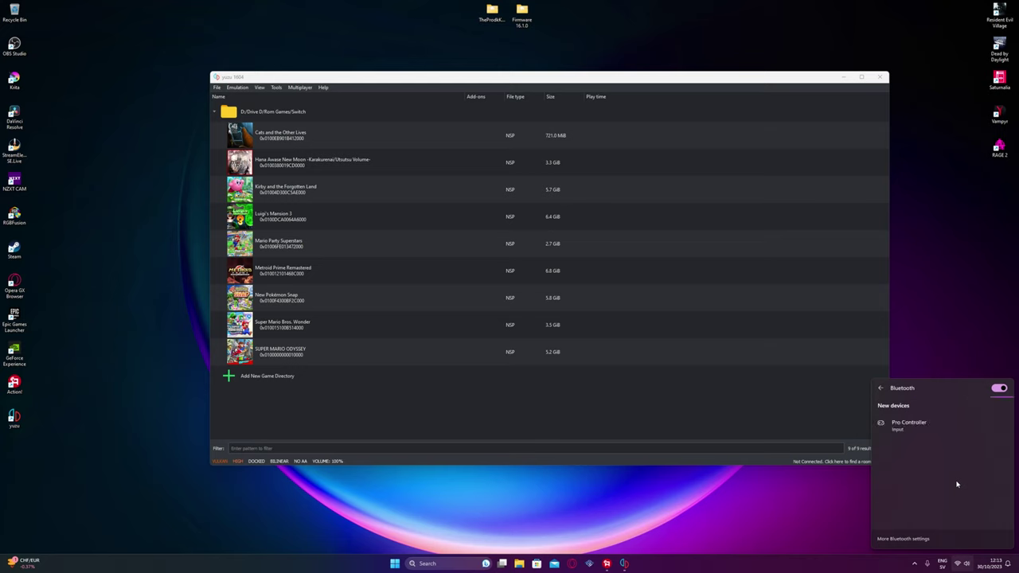
left_click(921, 427)
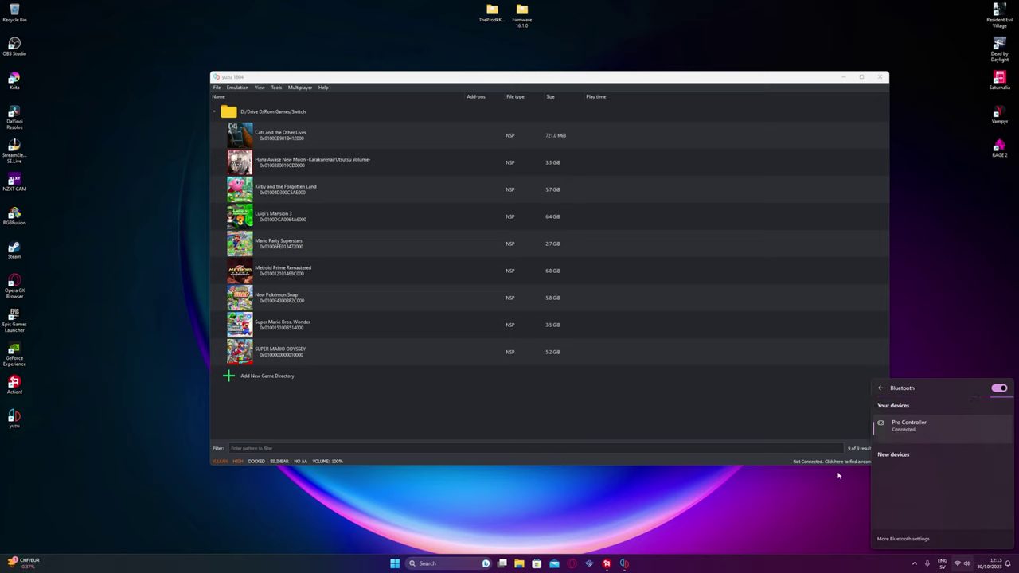
left_click(827, 497)
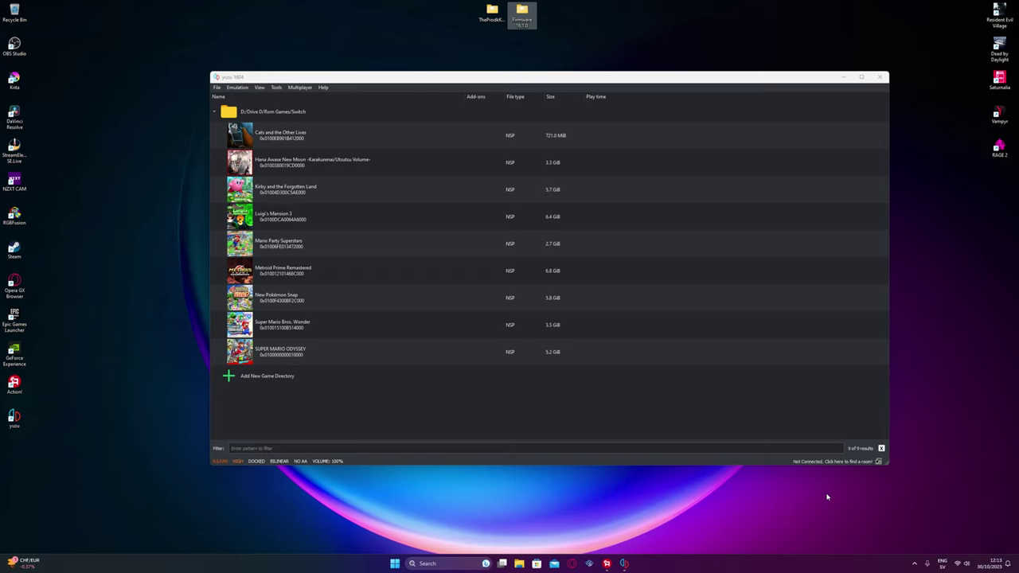
left_click(961, 564)
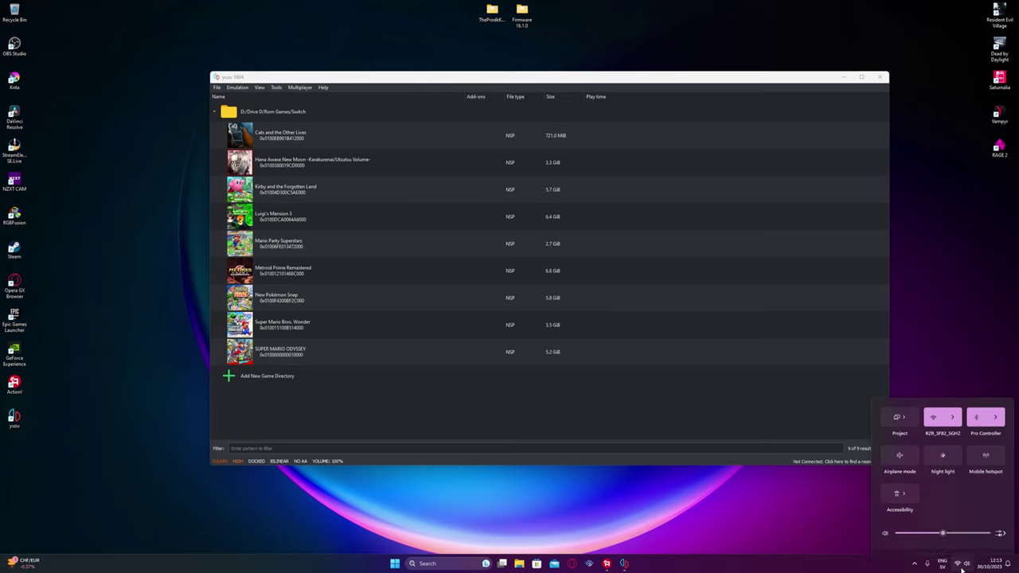
left_click(825, 521)
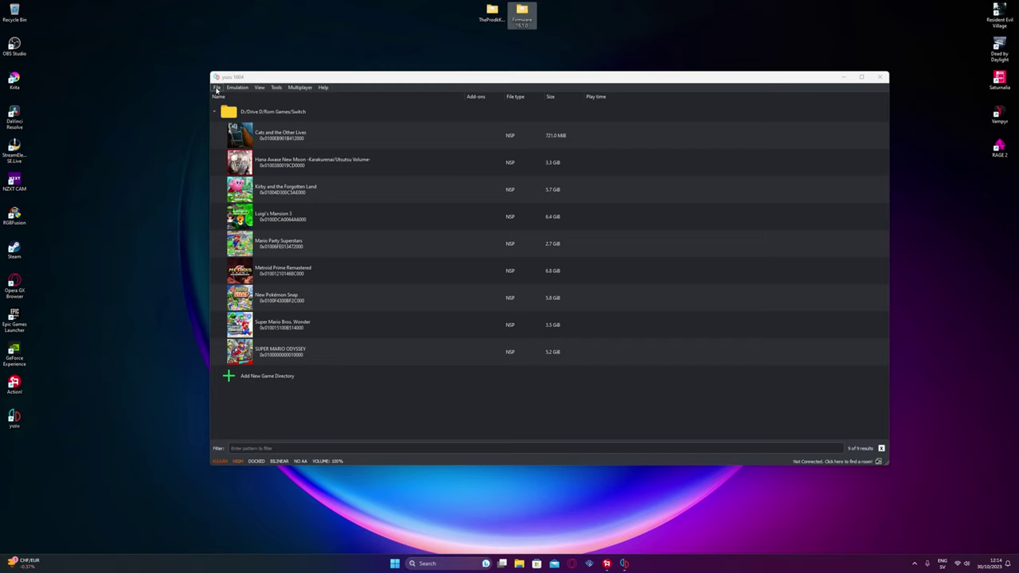
- Set Player 1's input device to Nintendo Switch Pro Controller 0 in yuzu's controls configuration, keeping the Pro Controller type
left_click(236, 87)
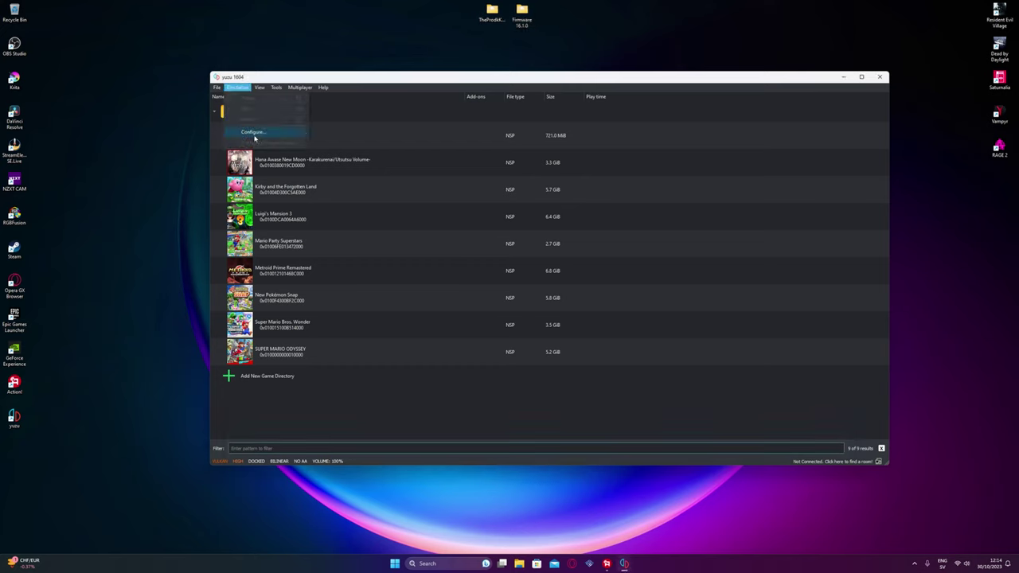
left_click(253, 133)
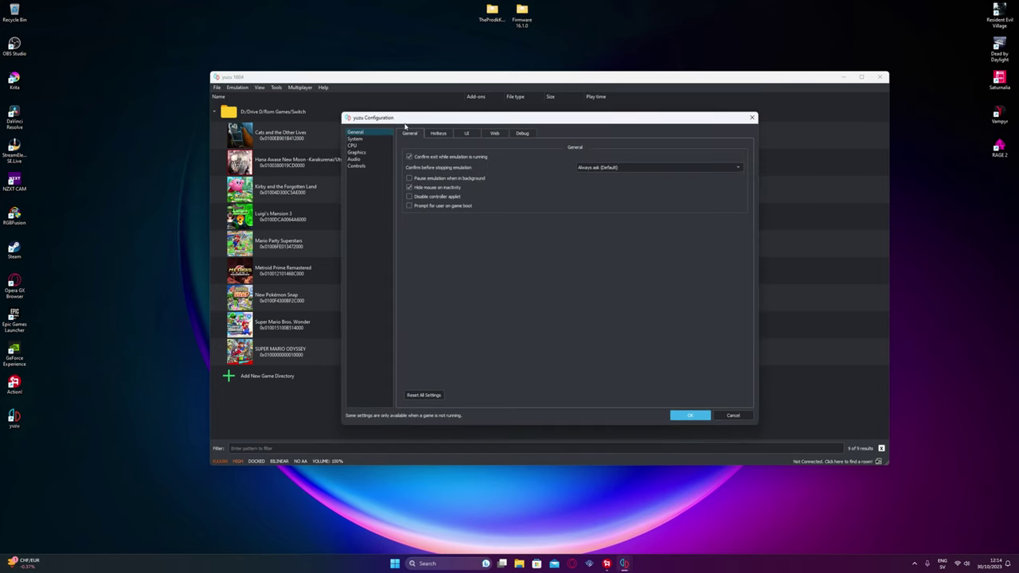
left_click(356, 166)
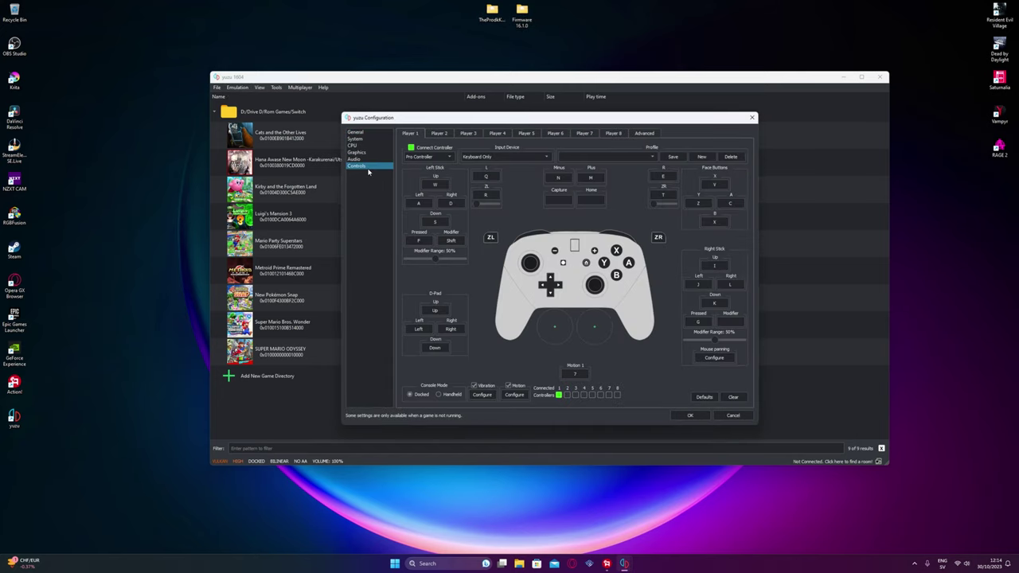
left_click(446, 157)
left_click(445, 157)
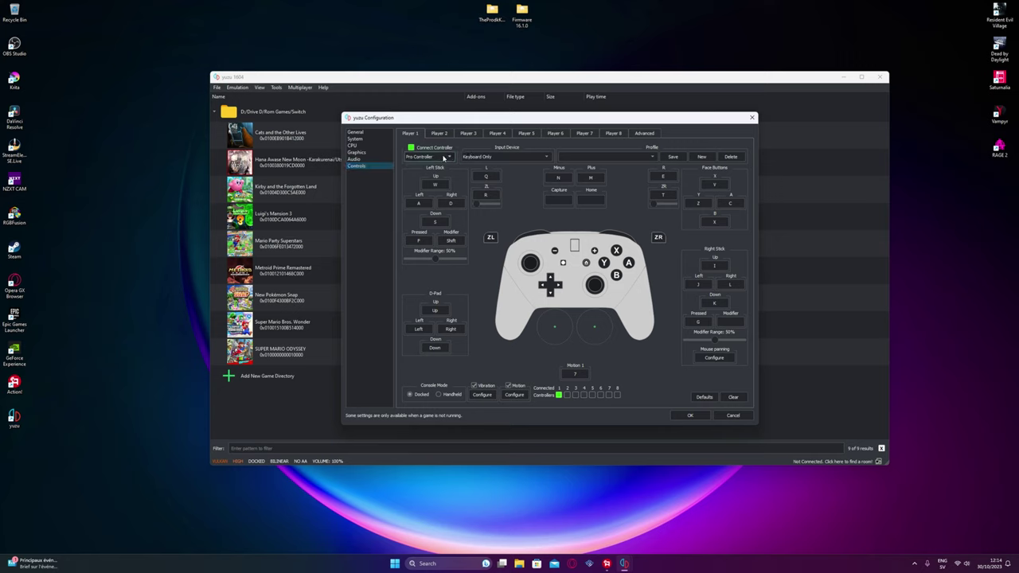
left_click(444, 157)
left_click(427, 157)
left_click(503, 159)
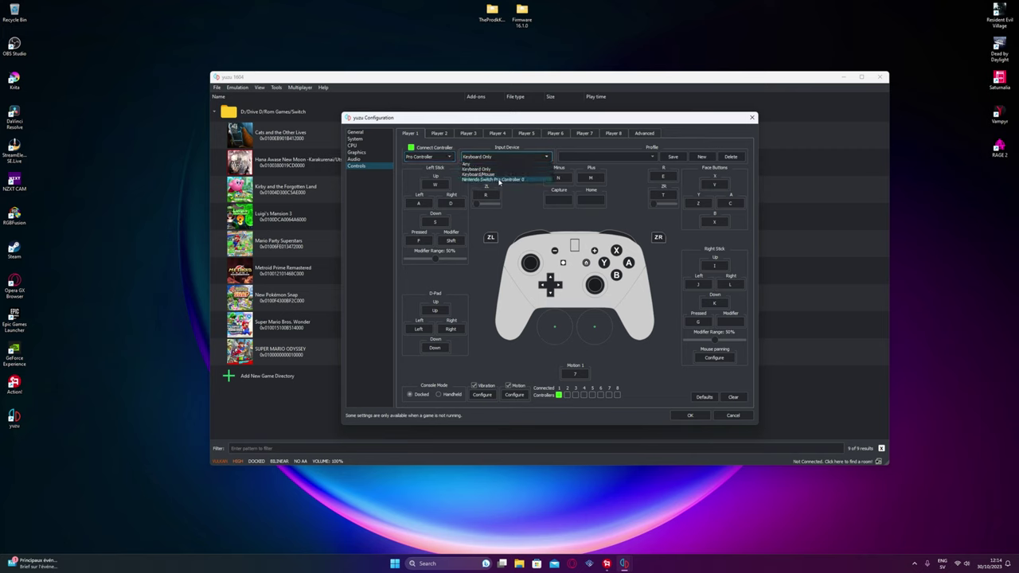
left_click(500, 179)
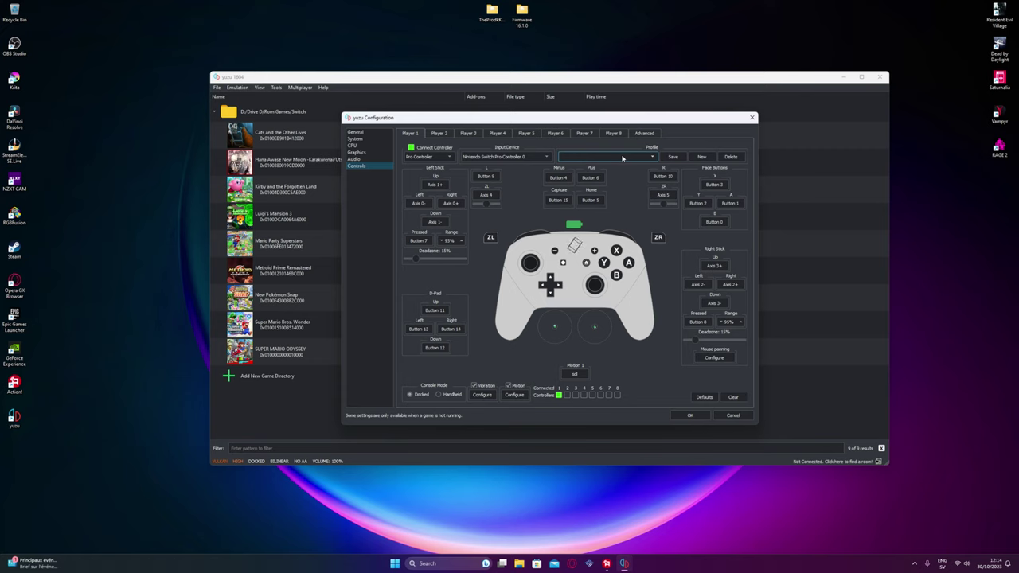
- Create and save a controller profile named Emu for Player 1, and apply the configuration
left_click(702, 157)
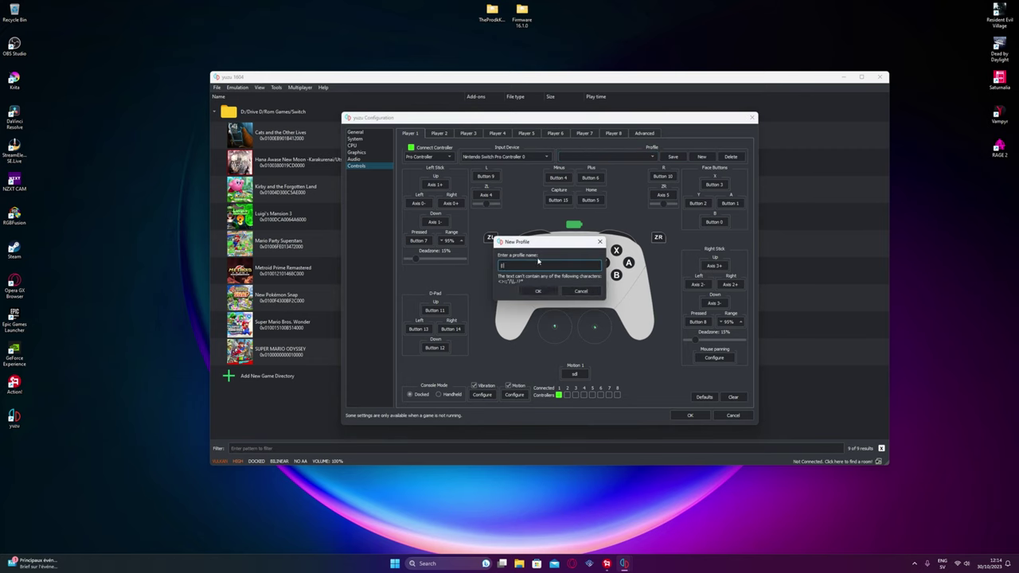
left_click(539, 291)
left_click(674, 157)
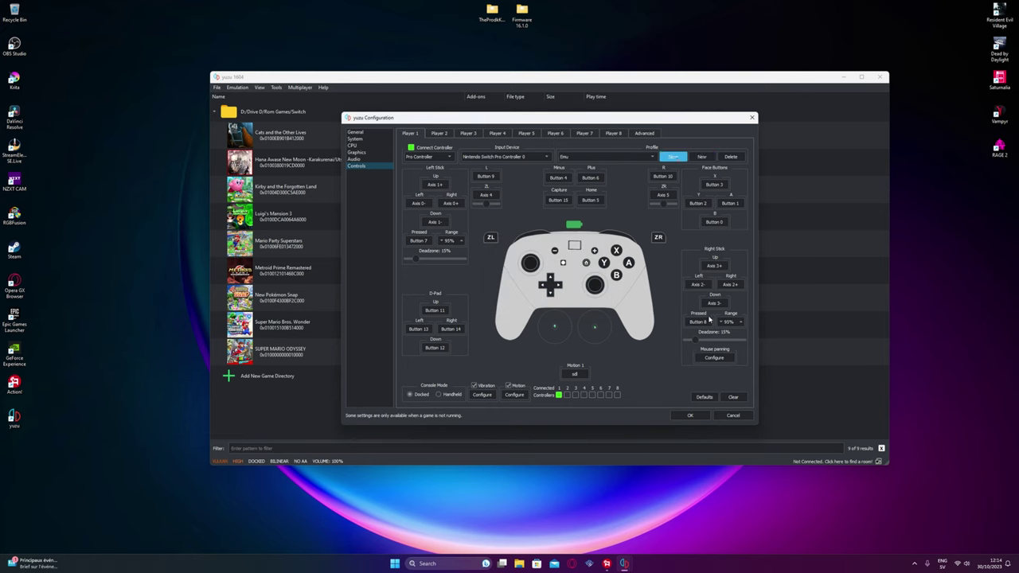
left_click(697, 420)
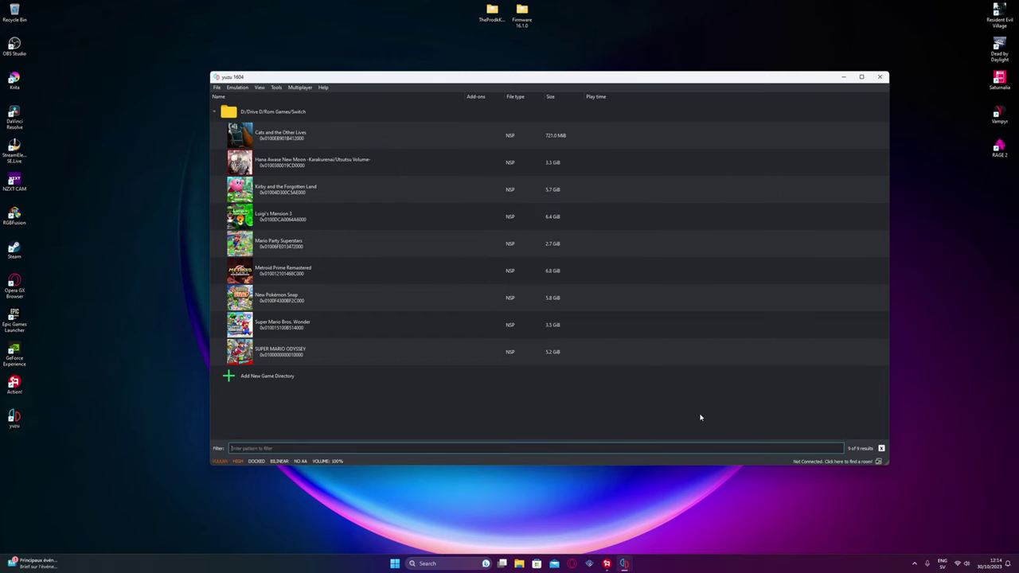
- Test the controller by moving the selection up and down through yuzu's game list
key("Down")
key("Down")
key("Down")
key("Down")
key("Down")
key("Down")
key("Down")
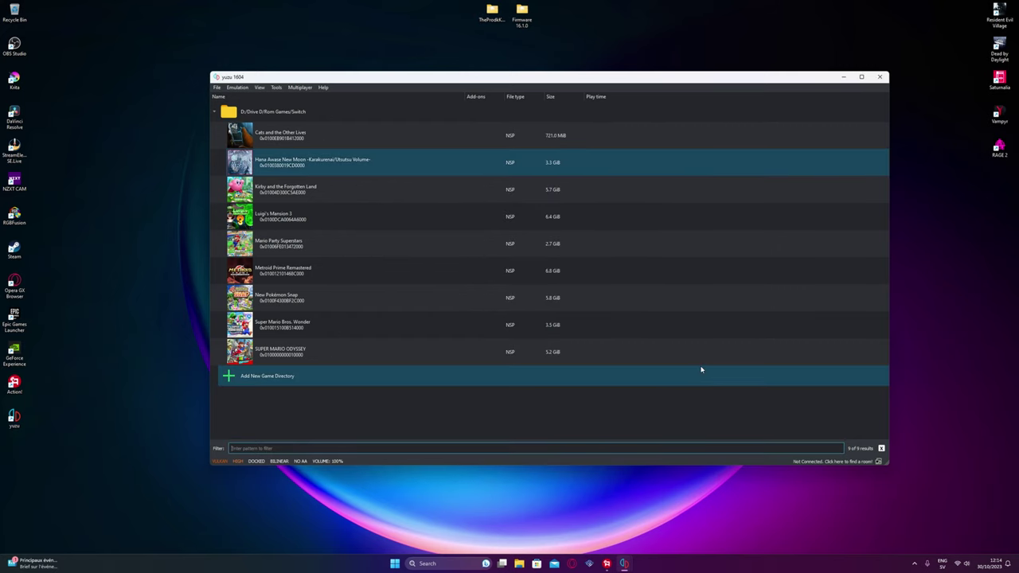
key("Up")
key("Up")
key("Up")
key("Up")
key("Up")
key("Down")
key("Down")
key("Down")
key("Down")
key("Up")
key("Up")
key("Up")
key("Up")
key("Up")
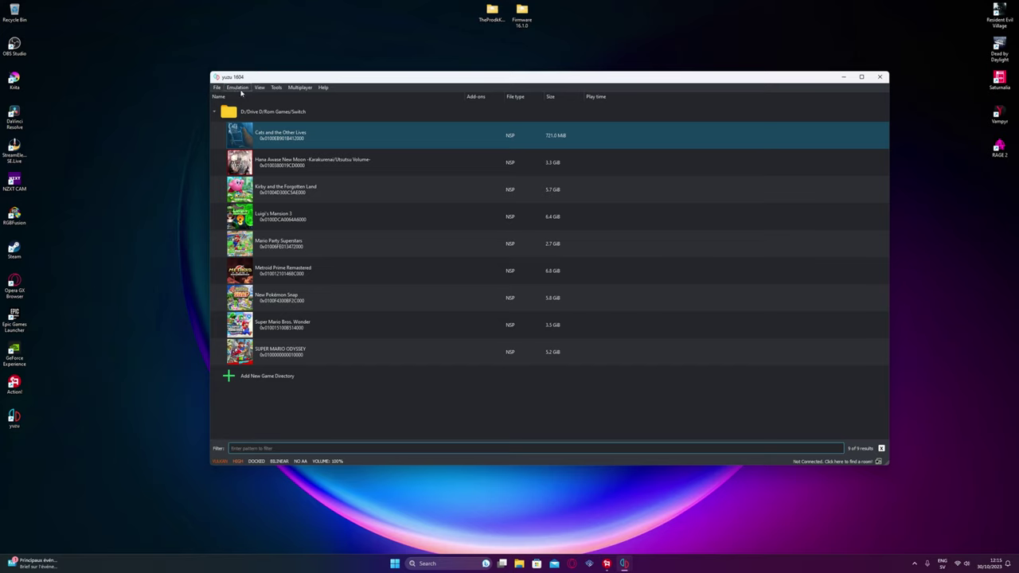
- Set the global graphics resolution to 2X (1440p/2160p) in yuzu's configuration and apply it
left_click(238, 86)
left_click(255, 132)
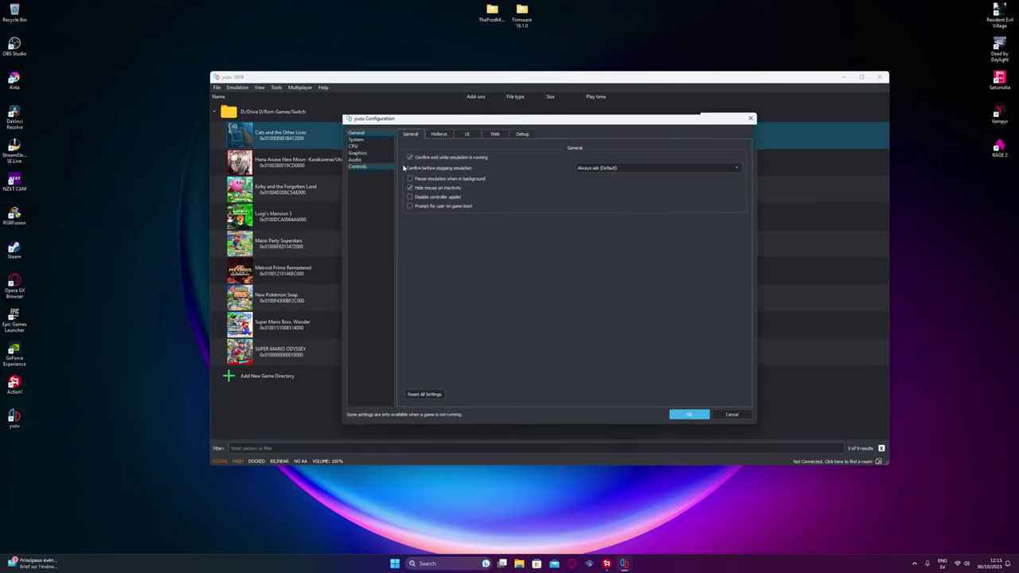
left_click(356, 152)
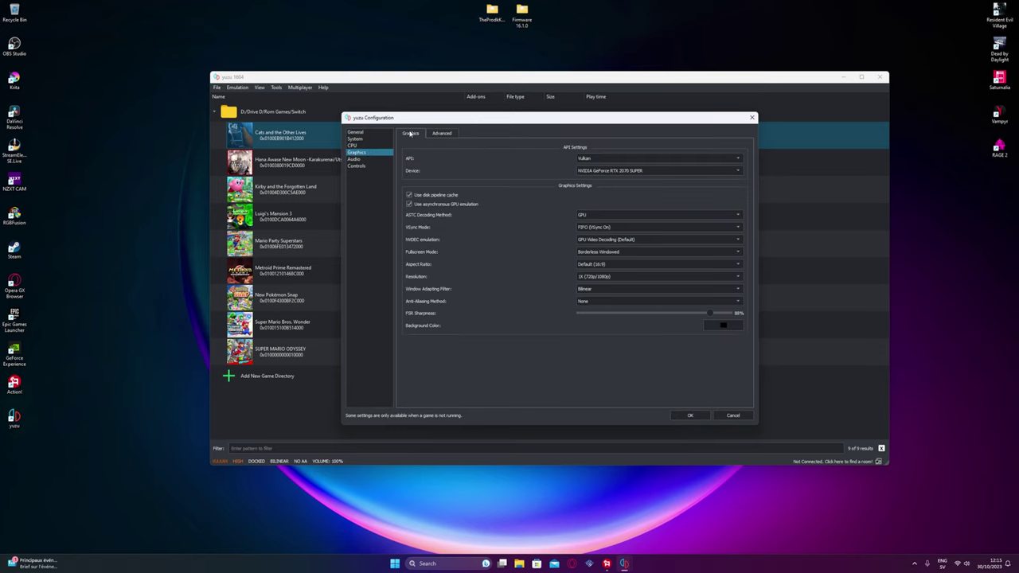
left_click(366, 132)
left_click(366, 140)
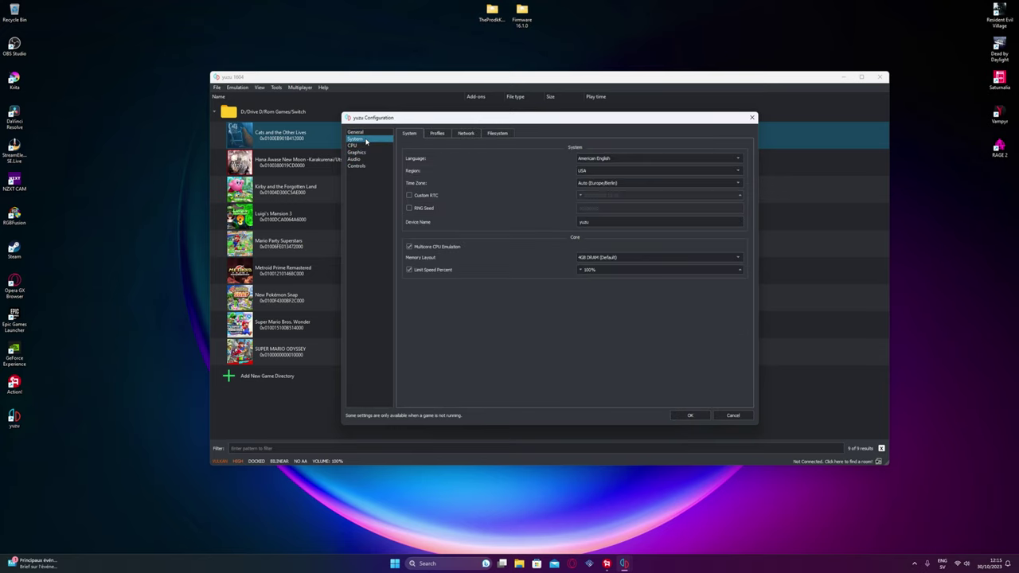
left_click(364, 146)
left_click(367, 153)
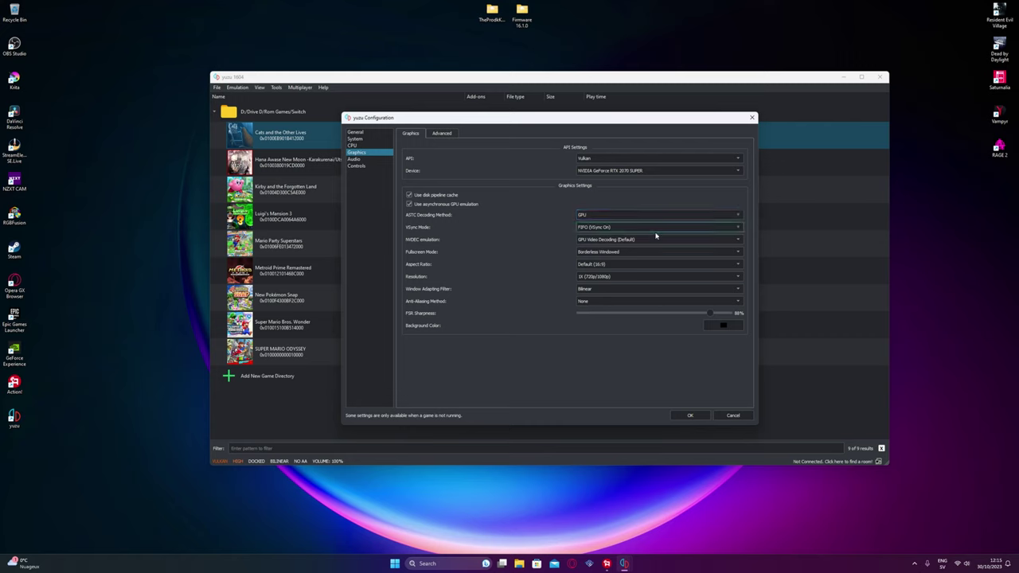
left_click(625, 277)
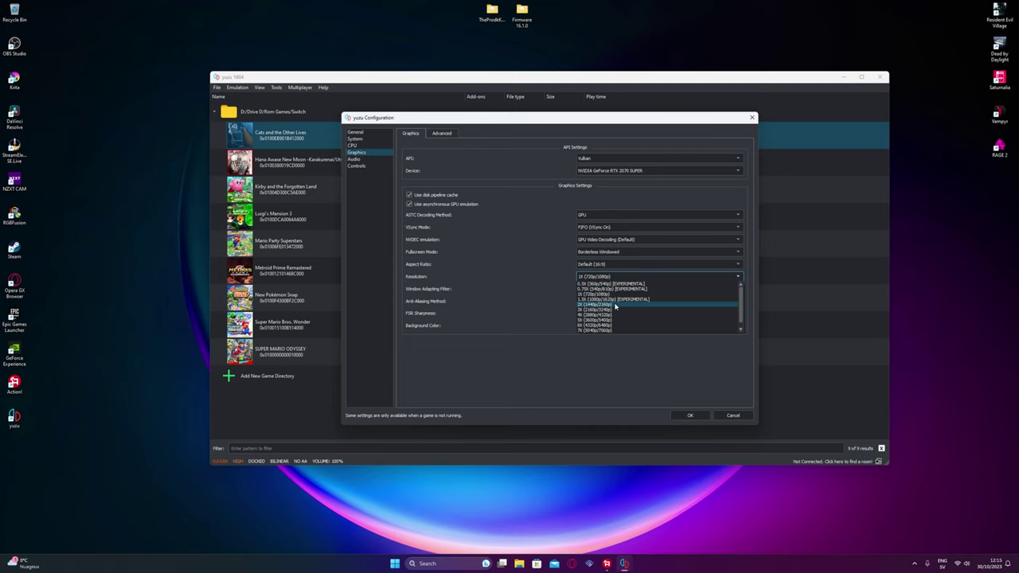
left_click(615, 307)
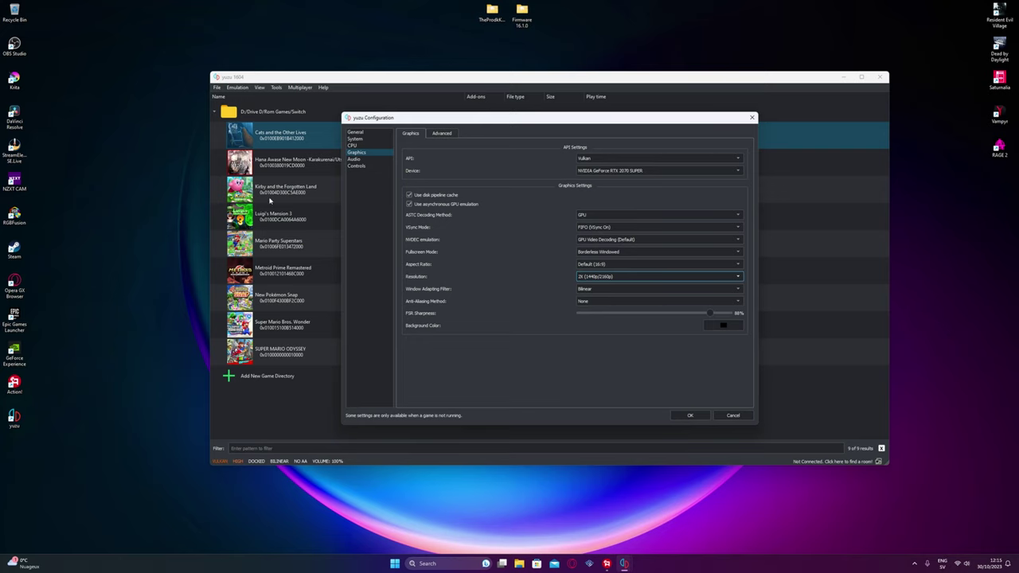
left_click(691, 416)
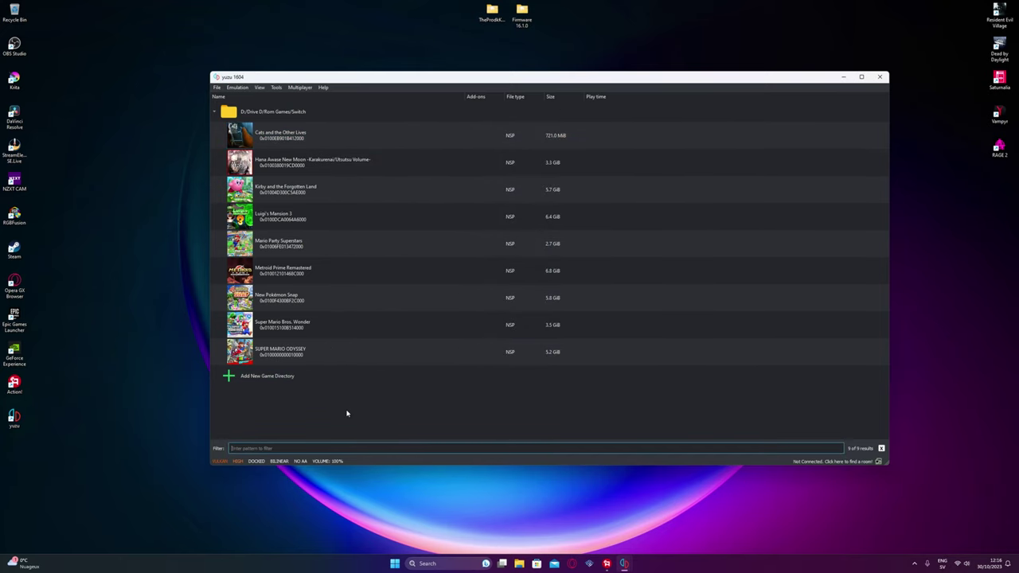
- Give Luigi's Mansion 3 its own graphics resolution of 1X (720p/1080p) in the game's properties
right_click(387, 223)
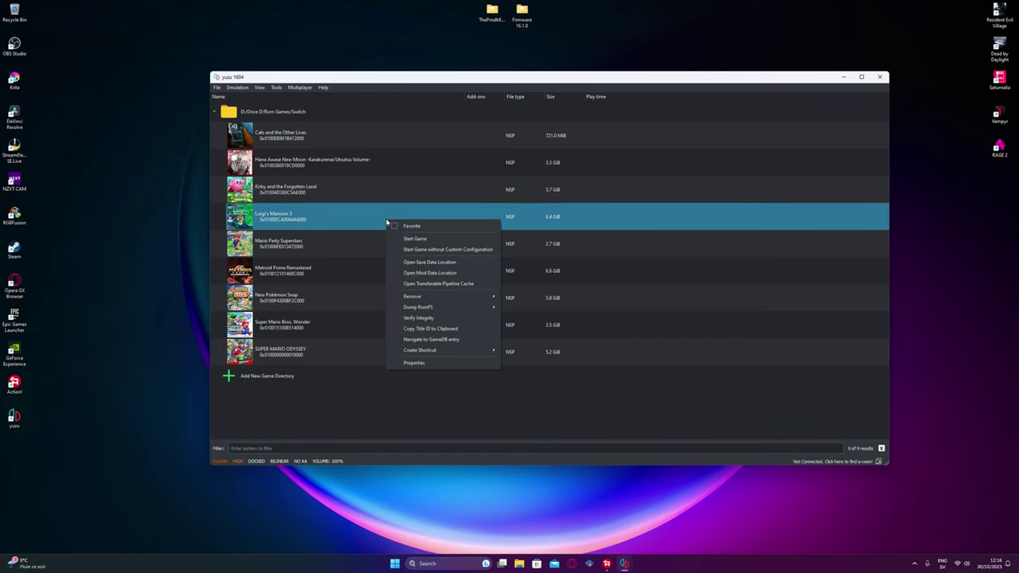
left_click(425, 363)
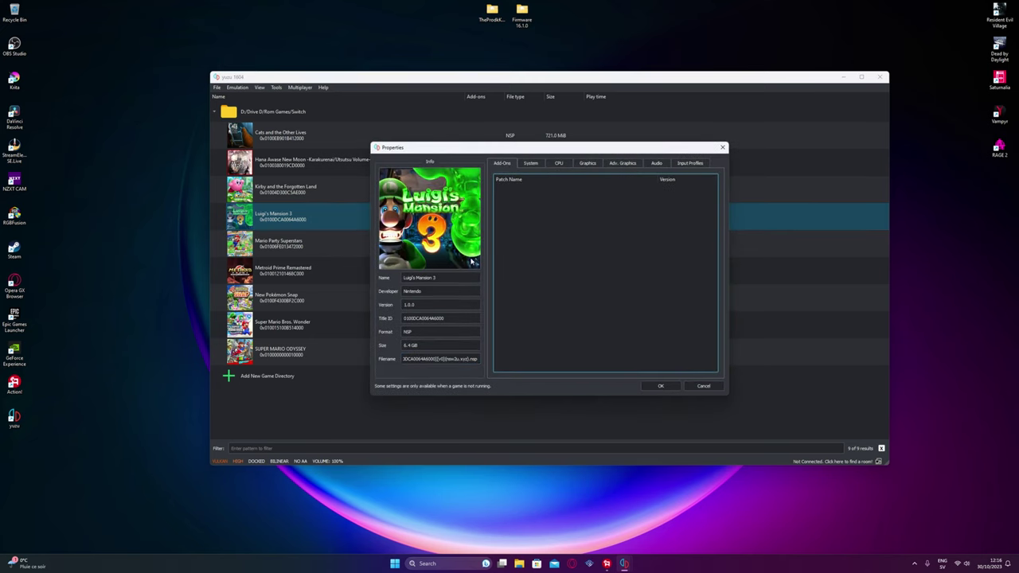
left_click(586, 165)
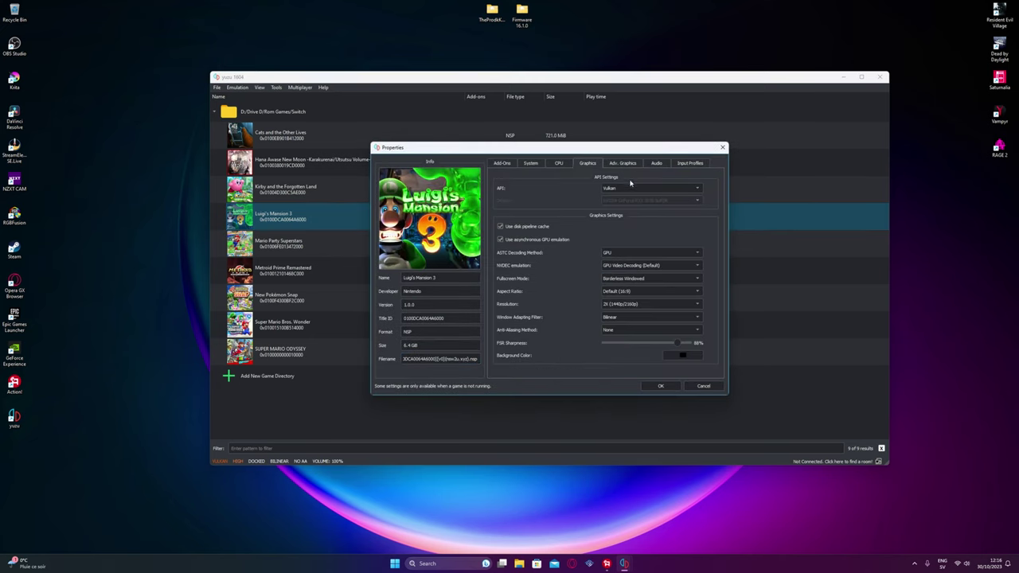
left_click(643, 305)
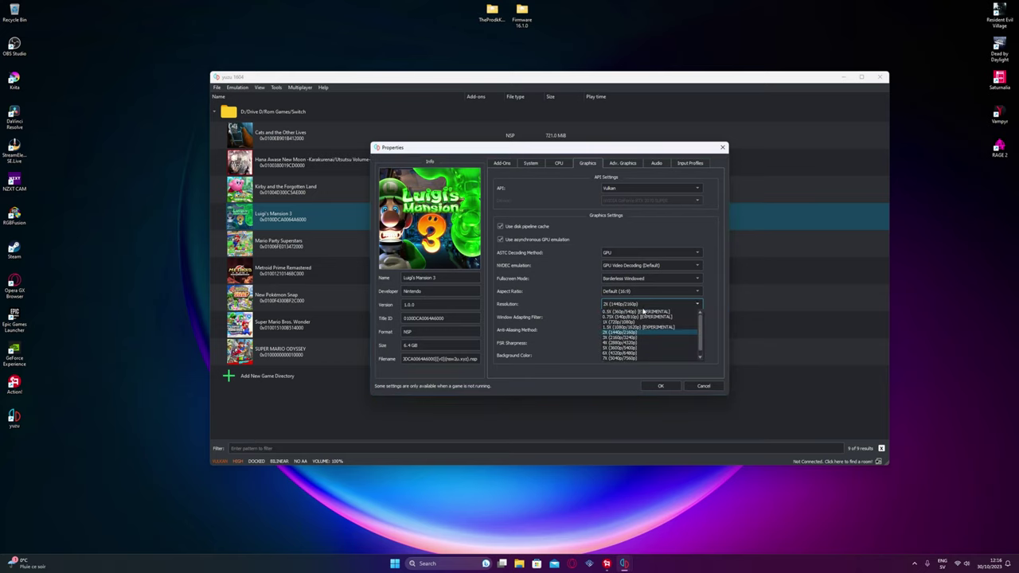
left_click(636, 322)
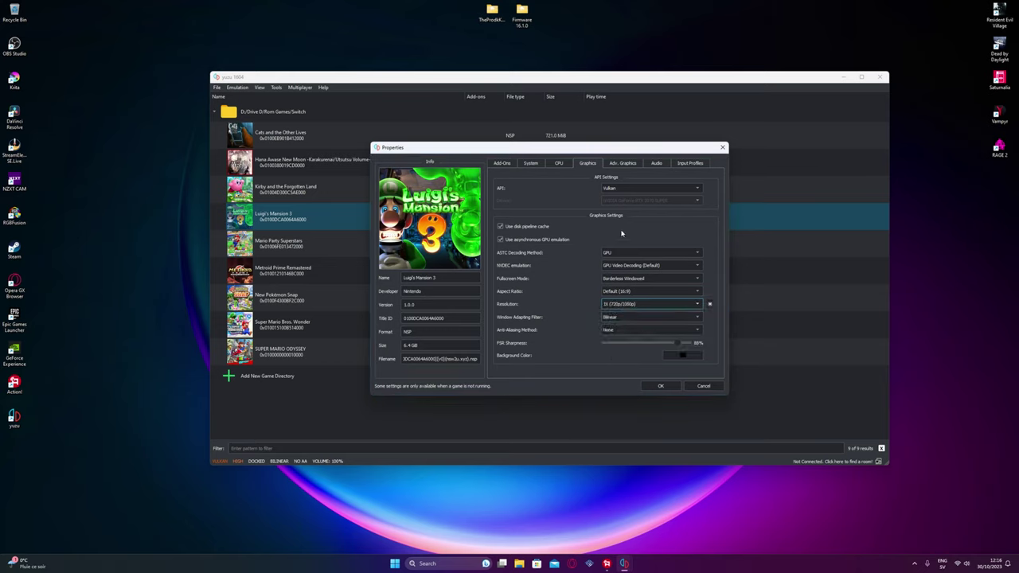
left_click(666, 388)
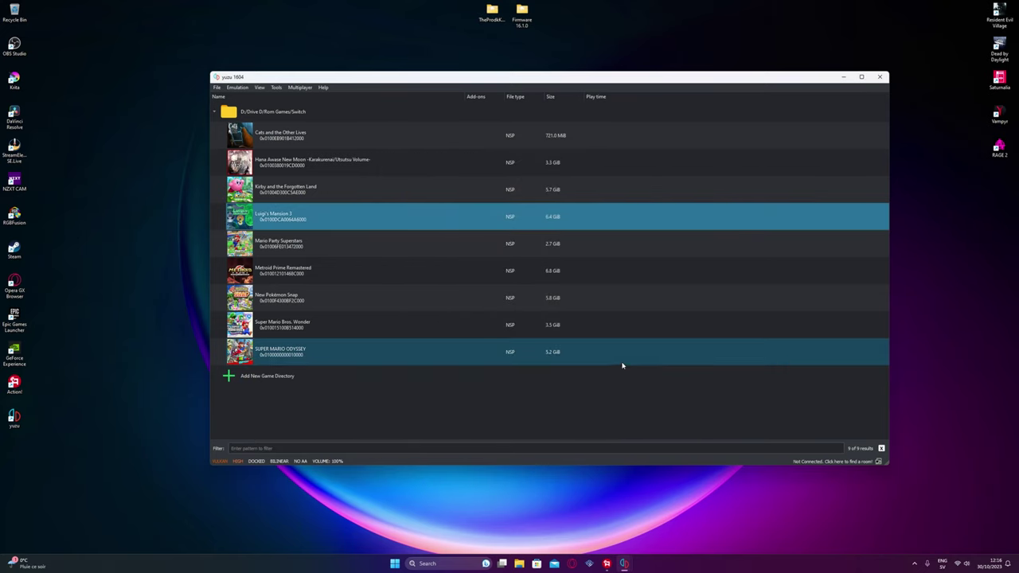
- Switch the console mode back and forth between docked and handheld, leaving it on docked
left_click(257, 462)
left_click(258, 462)
left_click(257, 462)
left_click(257, 463)
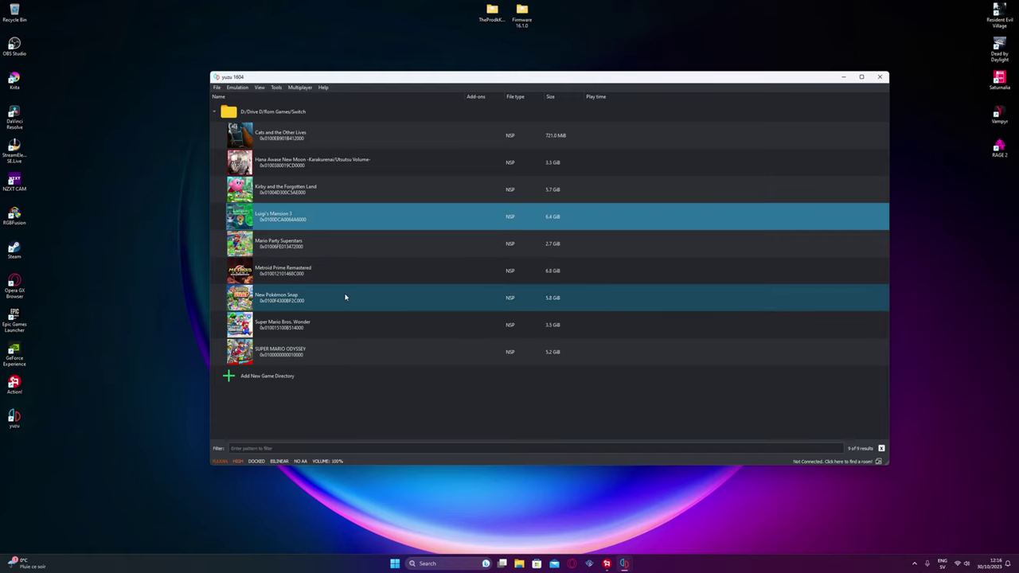
- Launch Super Mario Bros. Wonder, pass the title screen and start a new game with the yuzu user
left_click(356, 329)
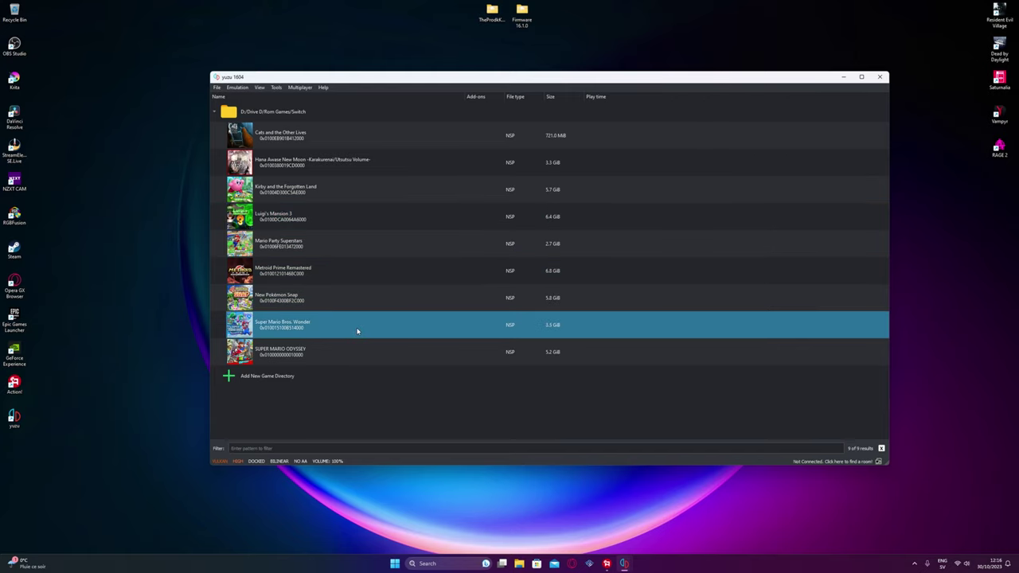
double_click(358, 331)
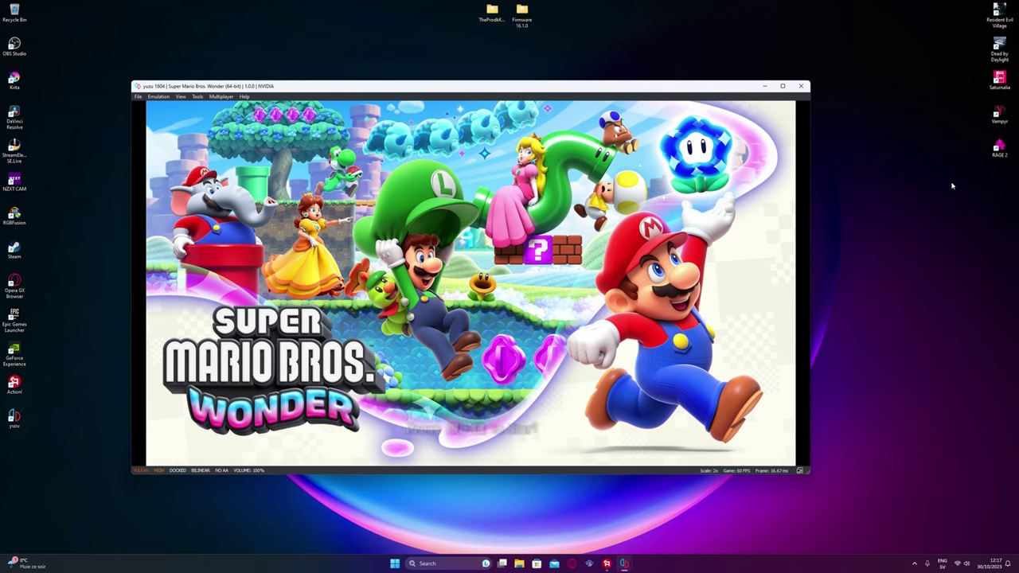
key("q+e")
key("Right")
key("Left")
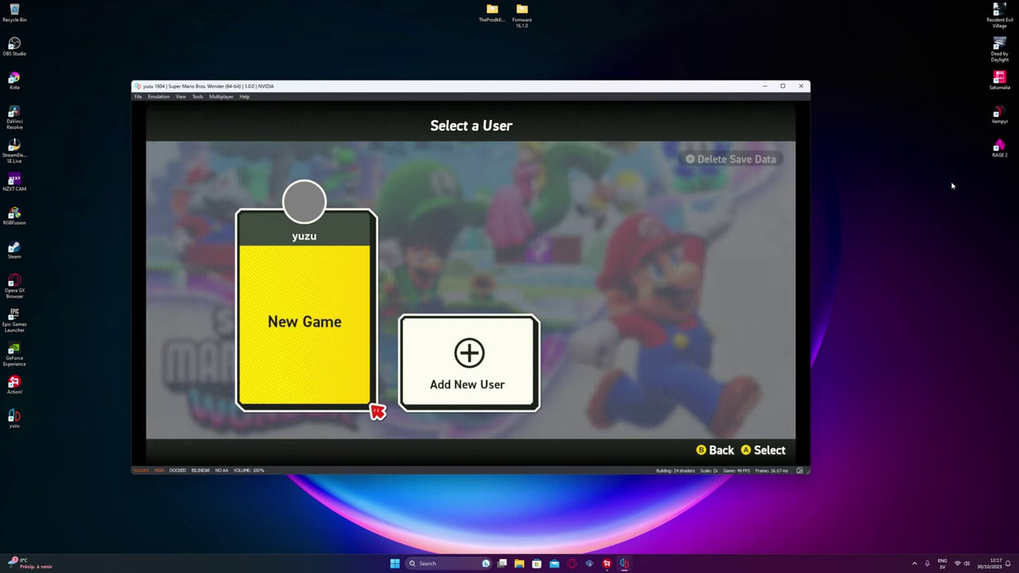
key("c")
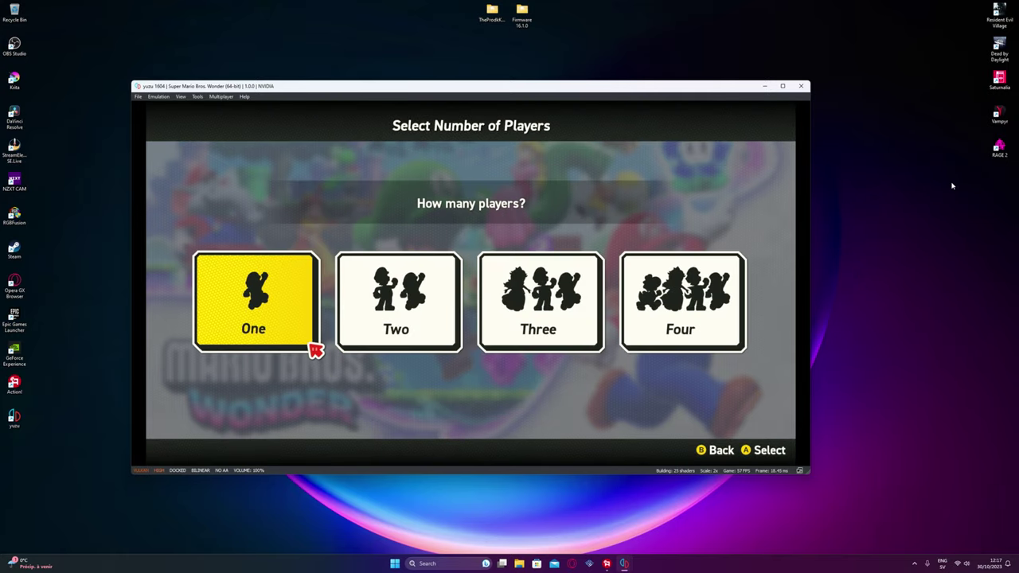
- Look through the player counts and choose One for the new game
key("Right")
key("Right")
key("Right")
key("Left")
key("Left")
key("Left")
key("c")
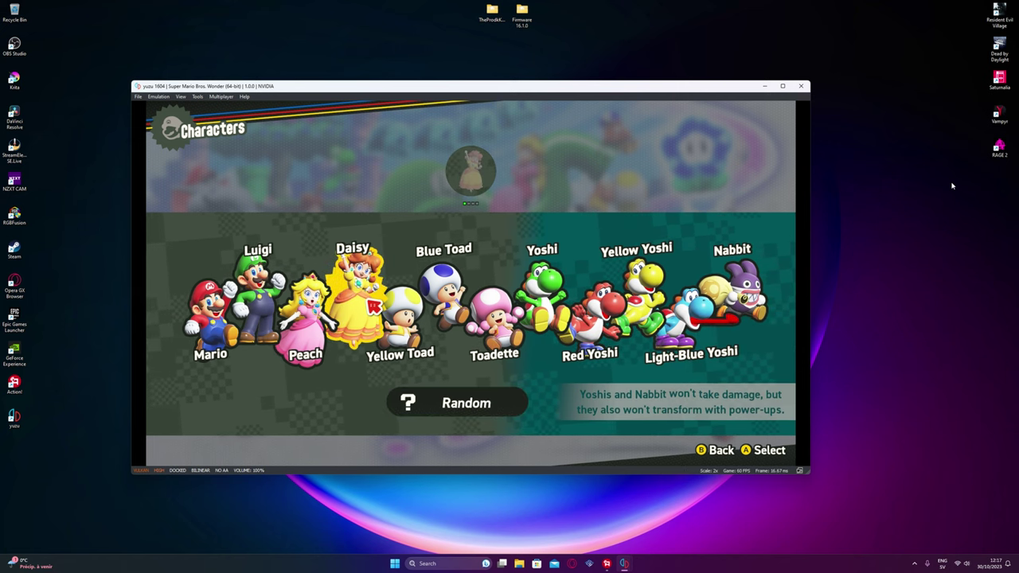
- Browse the character line-up and choose Luigi as the character to play
key("Up")
key("Left")
key("Left")
key("Left")
key("Left")
key("Left")
key("Left")
key("Left")
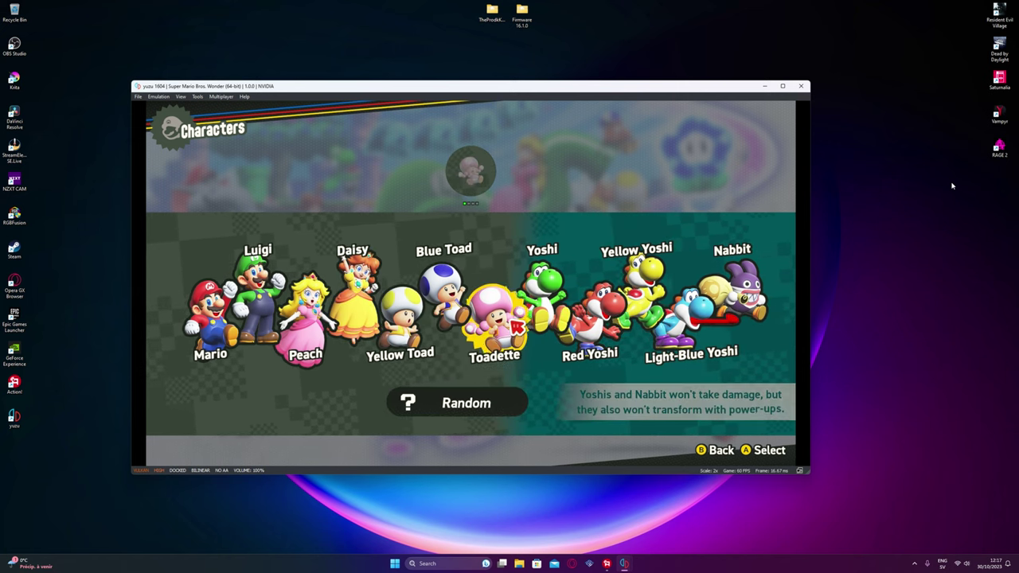
key("Right")
key("Right")
key("Right")
key("Right")
key("Right")
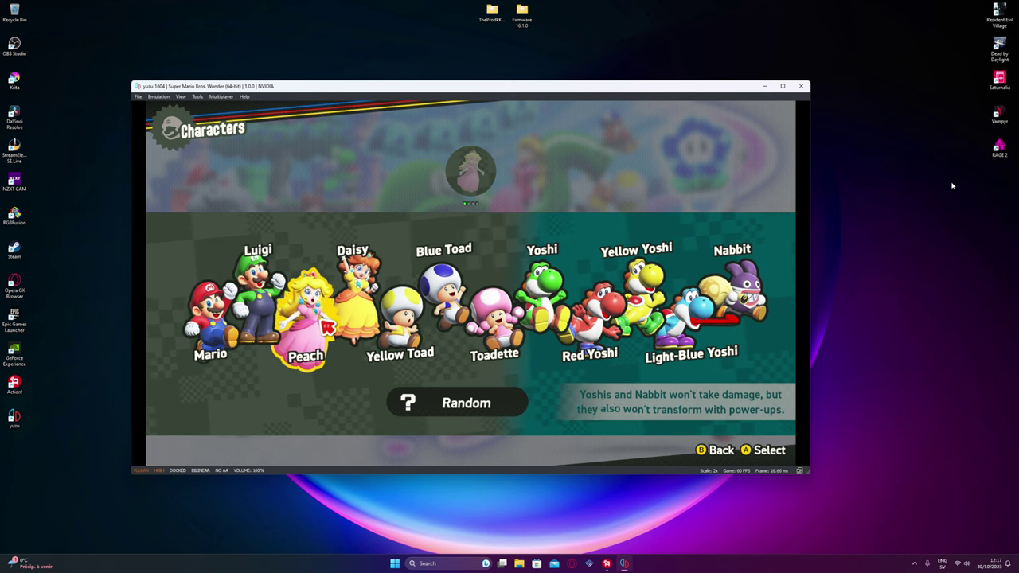
key("Left")
key("Left")
key("Left")
key("Left")
key("Left")
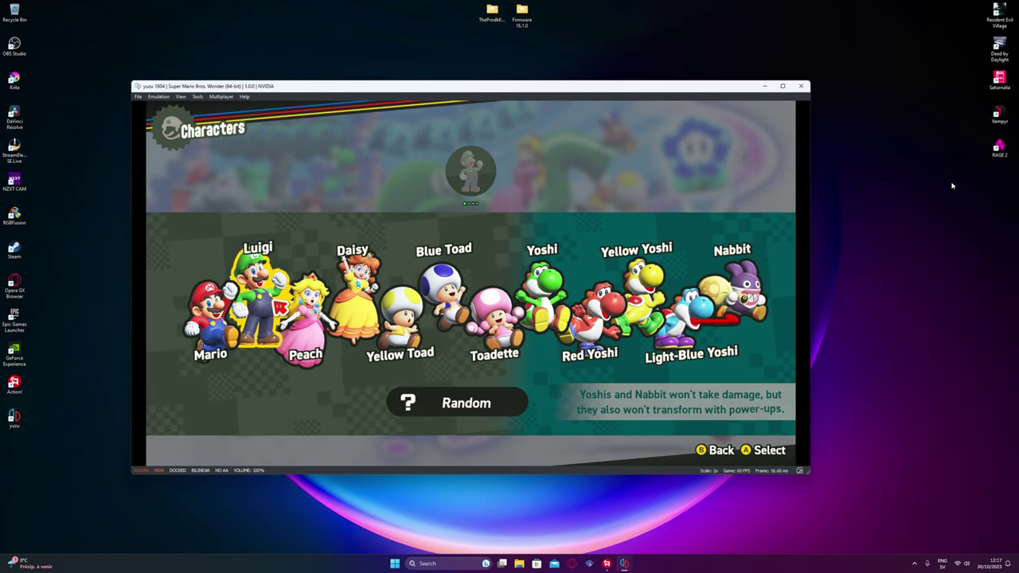
key("c")
key("c")
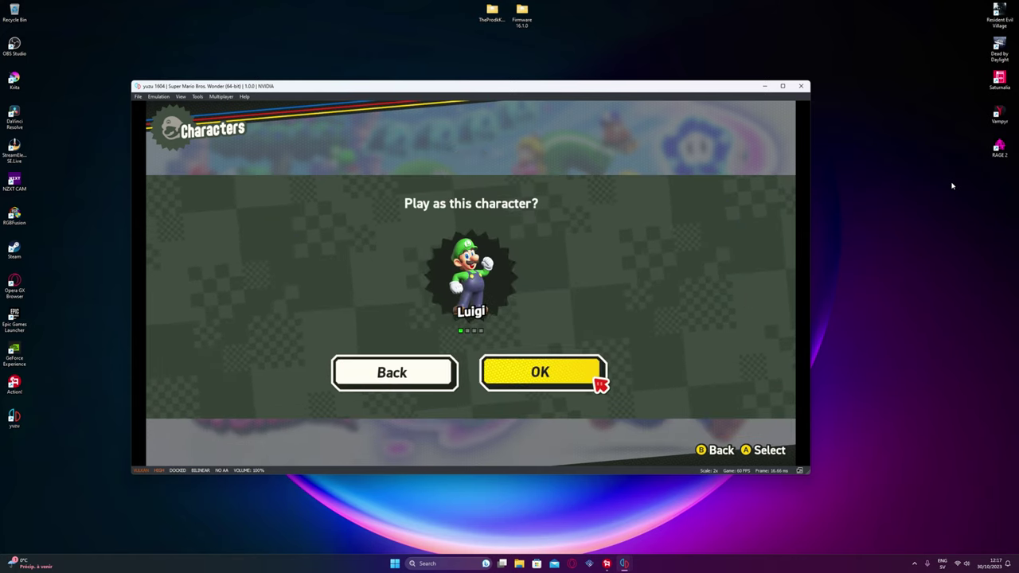